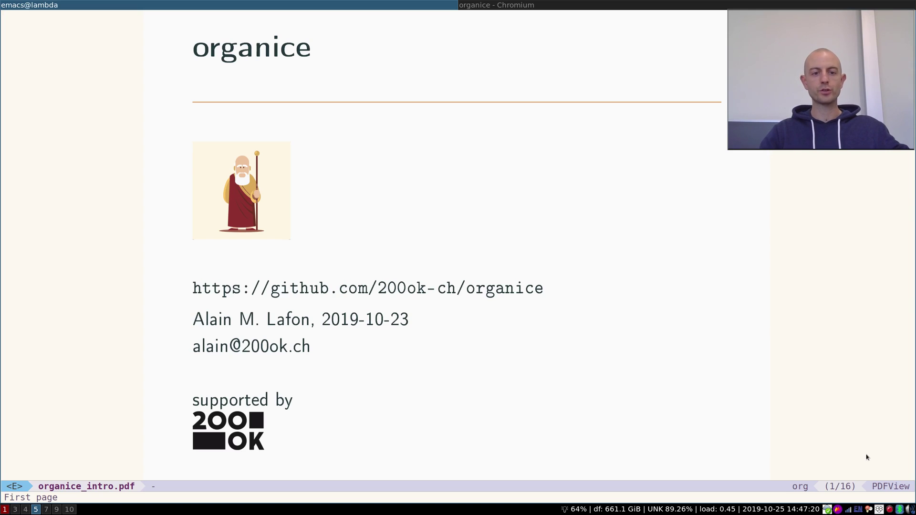
Advance through the Outline and Introduction slides to the About me slide, page 4.
key(n)
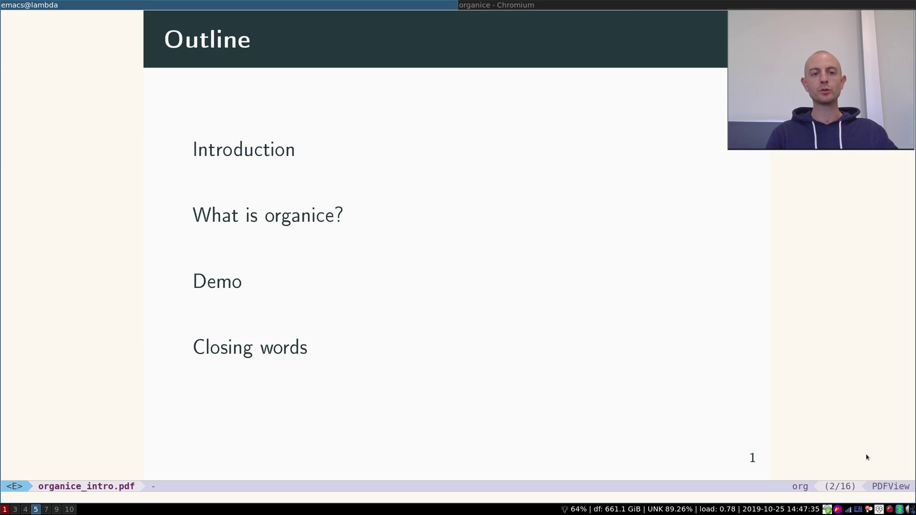
key(n)
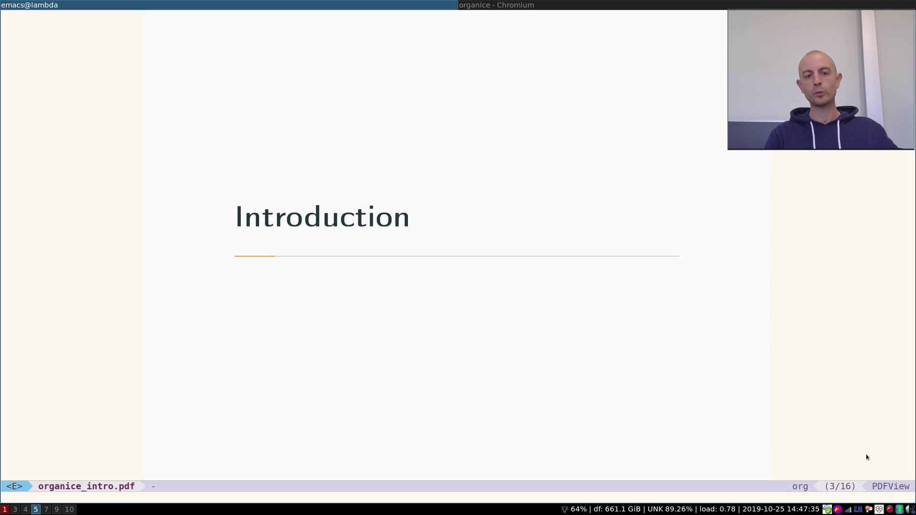
key(n)
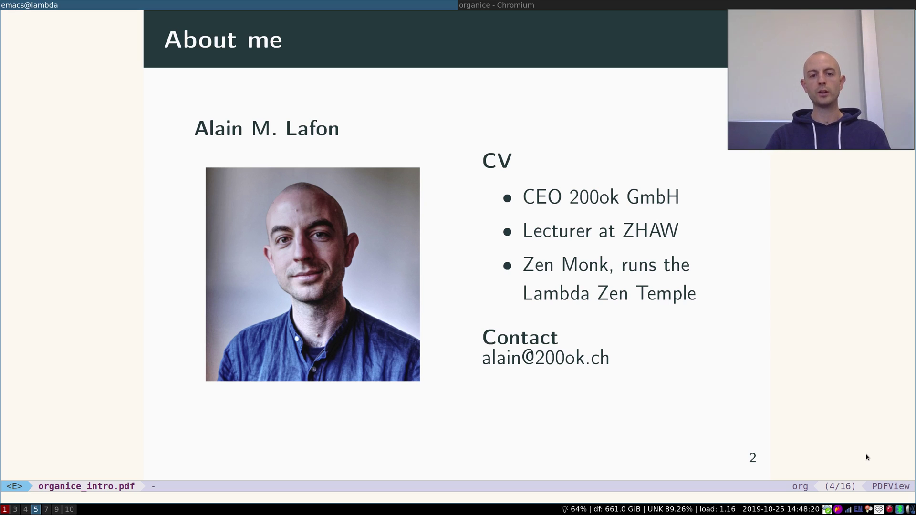
Advance to the Why would you care? slide.
key(Page_Down)
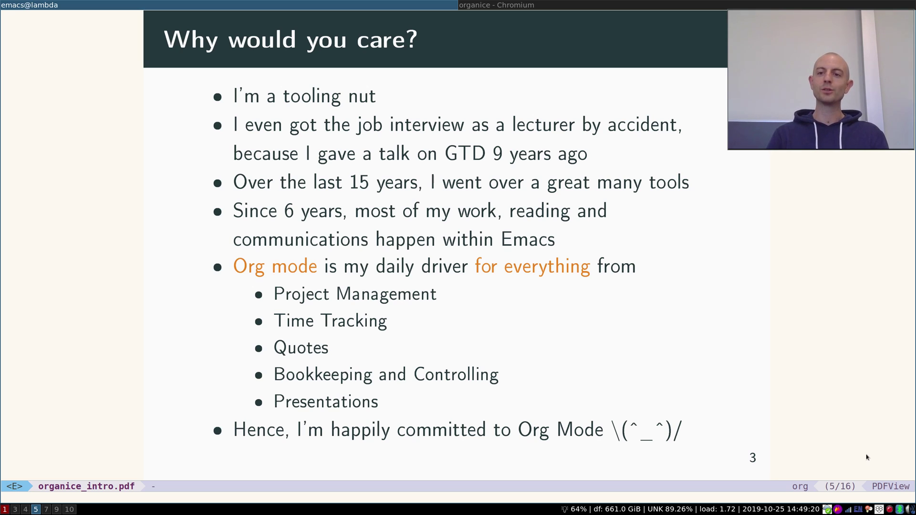
Page through What is organice?, why a new tool, Description, screenshot and Development slides.
key(n)
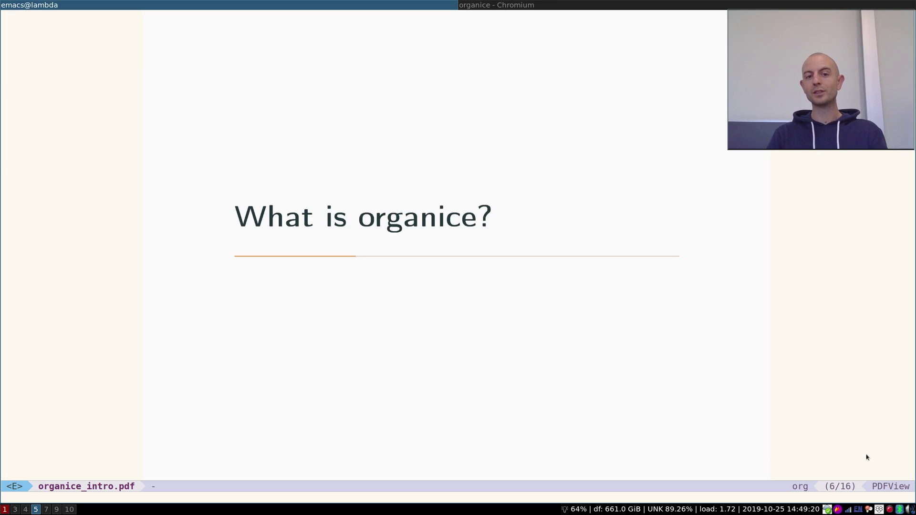
key(n)
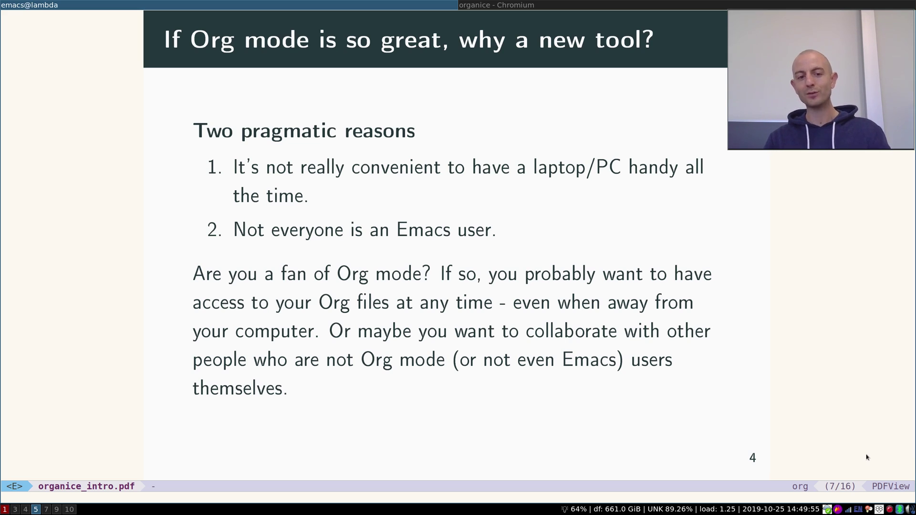
key(n)
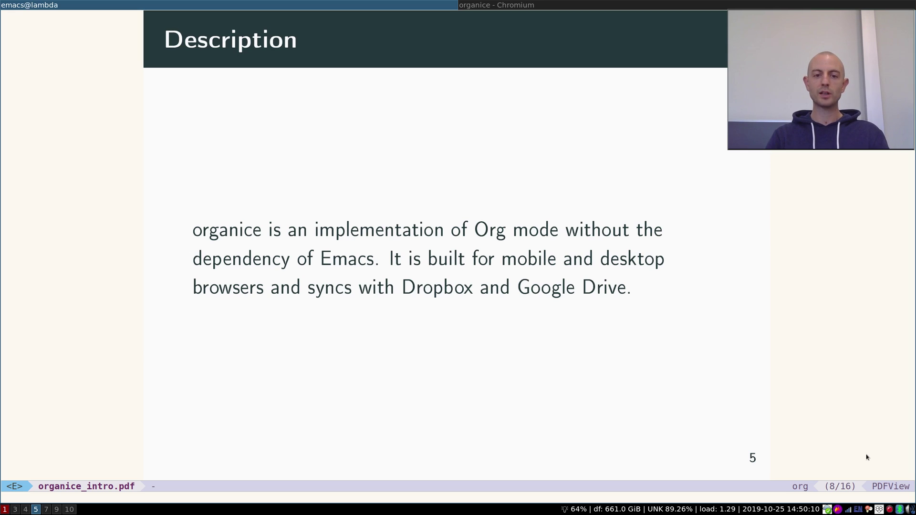
key(n)
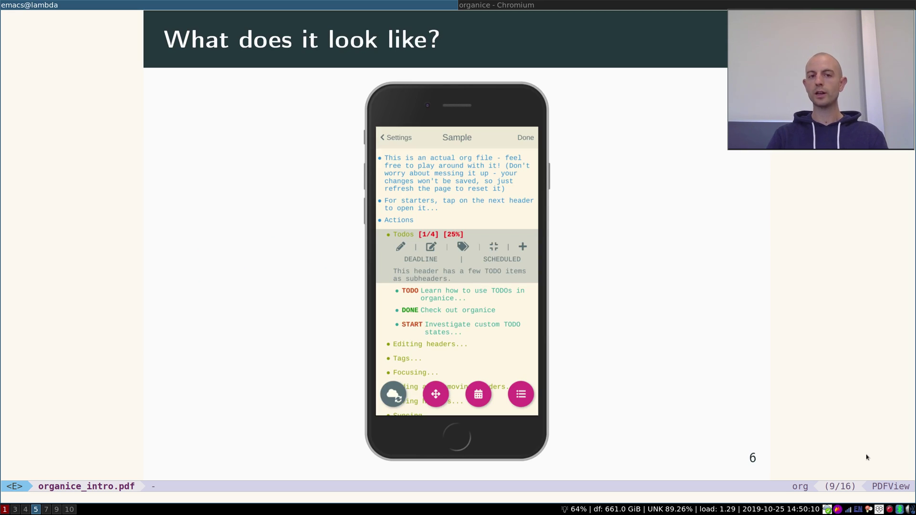
key(n)
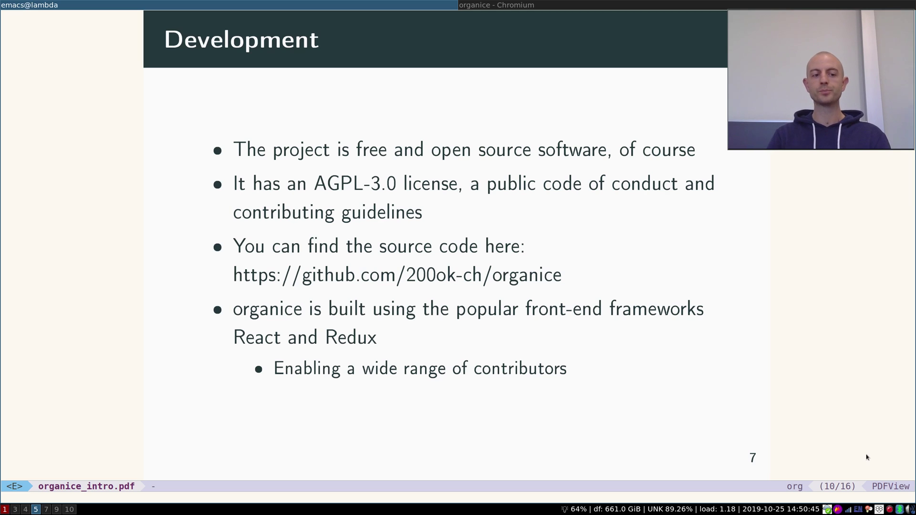
Advance past the Demo section slide to the Demo details slide, page 12.
key(n)
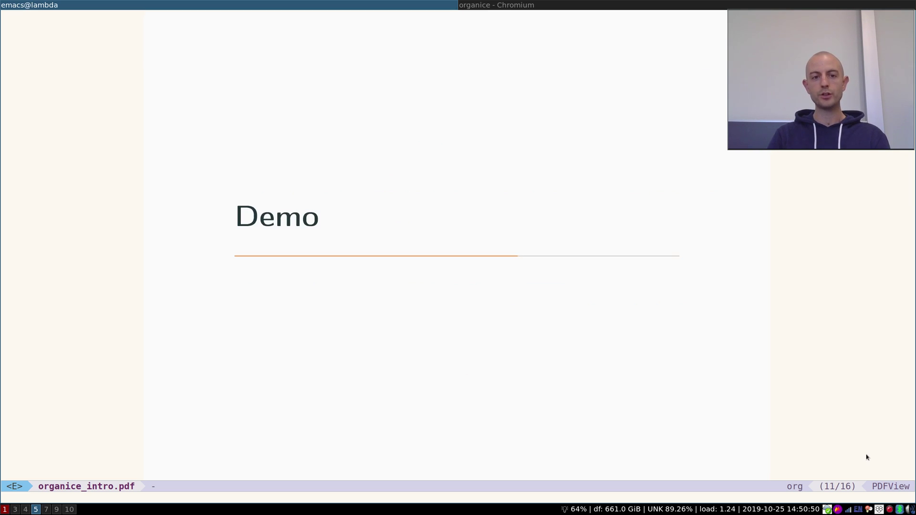
key(n)
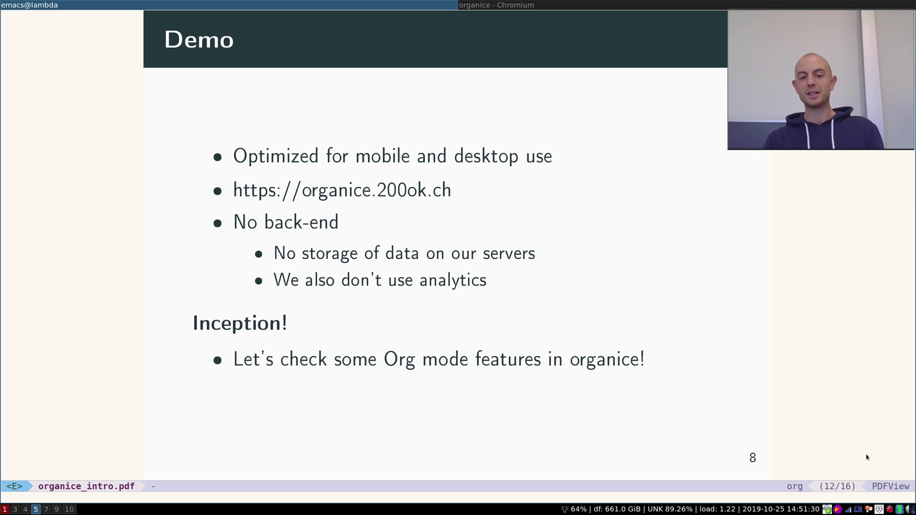
Split the frame, showing organice_intro.org beside the slide fitted to window width.
key(3)
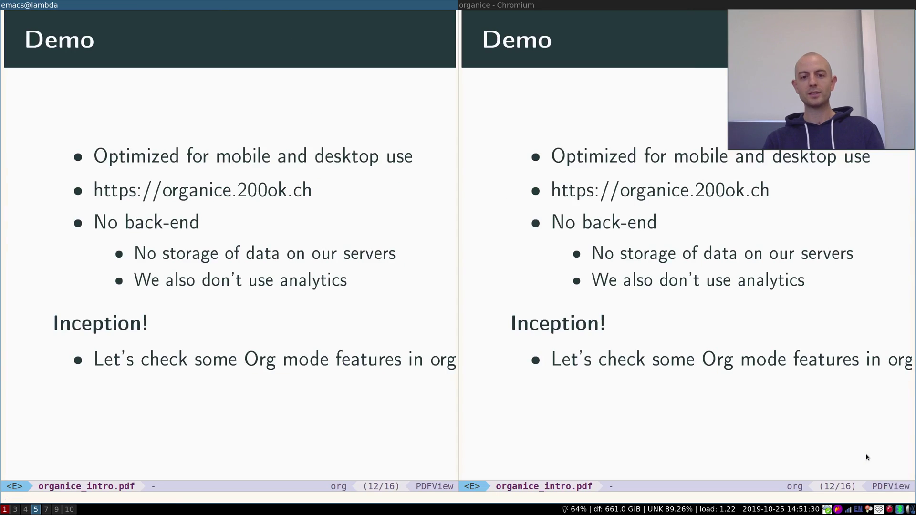
key(ctrl+x)
key(b)
key(Down)
key(Return)
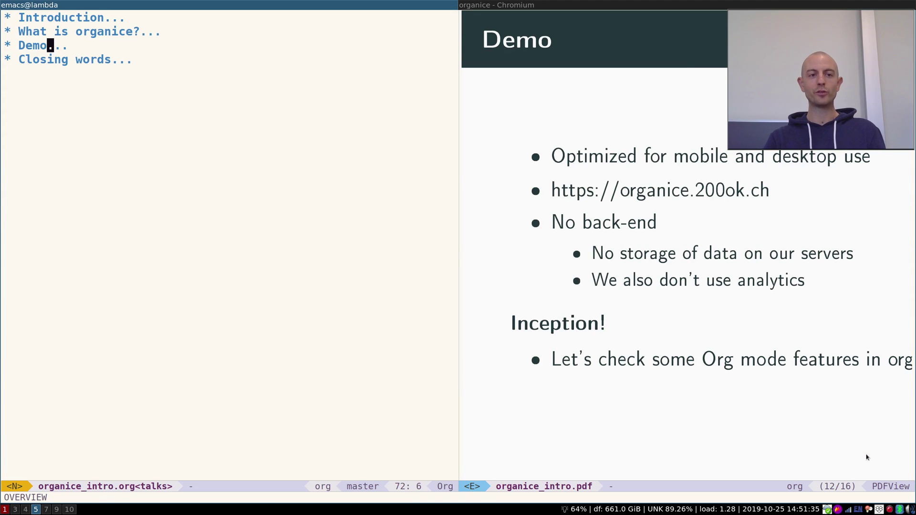
key(ctrl+x)
key(o)
key(W)
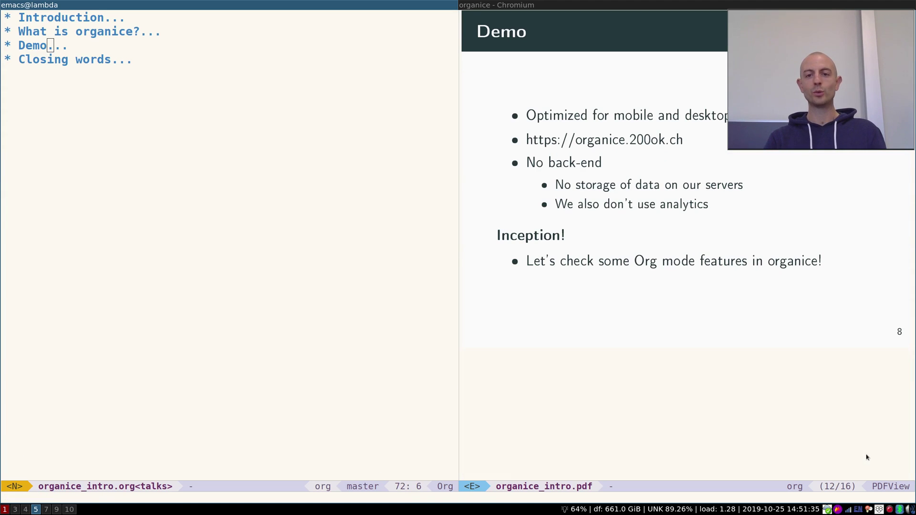
Expand Demo, its subheading and Inception! in the Org source, then restore one full-frame window.
key(ctrl+x)
key(o)
key(Tab)
key(Down)
key(Tab)
key(Down)
key(Down)
key(Down)
key(Down)
key(Tab)
key(Down)
key(shift+v)
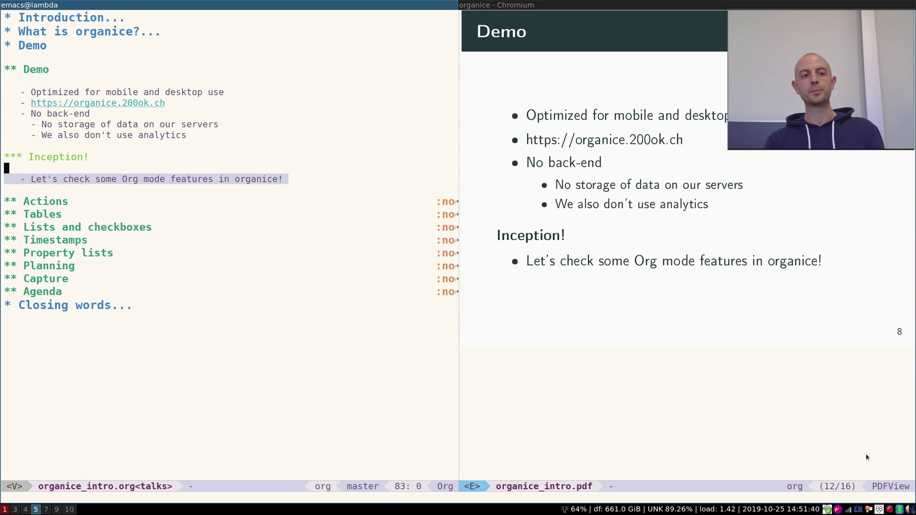
key(Up)
key(Up)
key(Up)
key(Up)
key(Up)
key(Up)
key(Down)
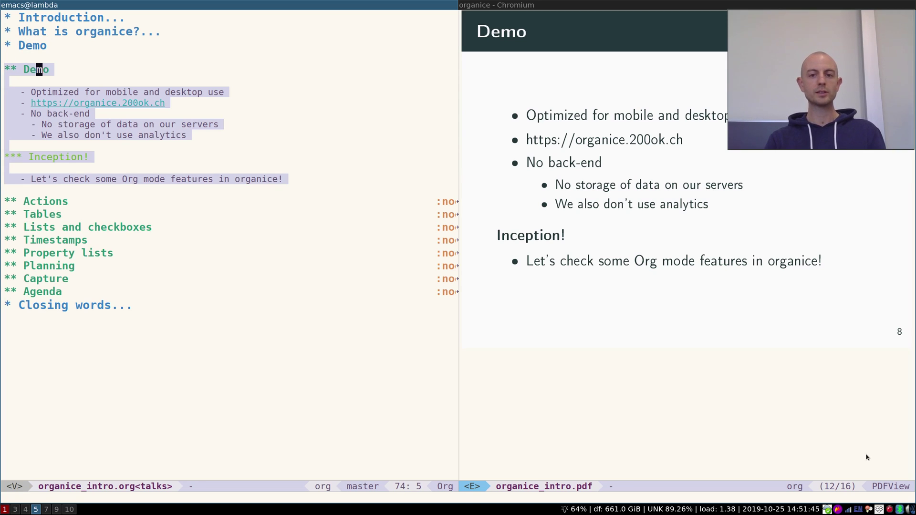
key(ctrl+g)
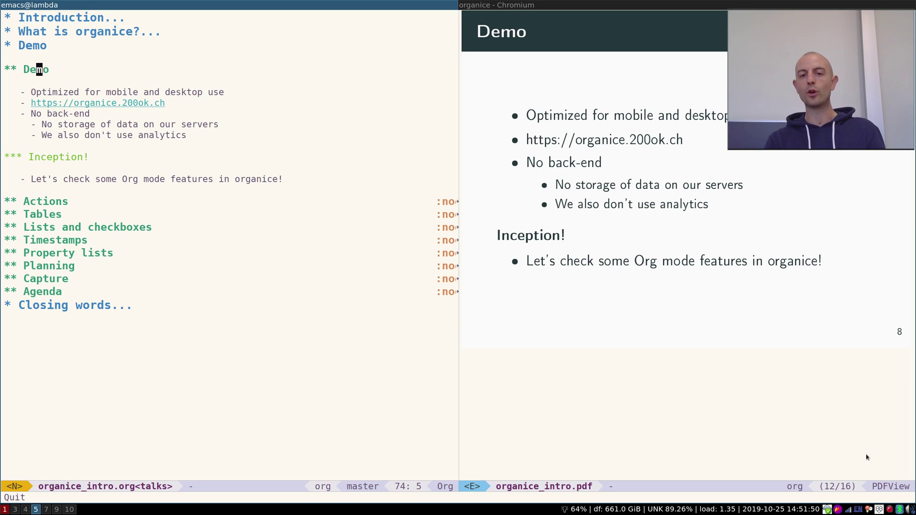
key(ctrl+x)
key(1)
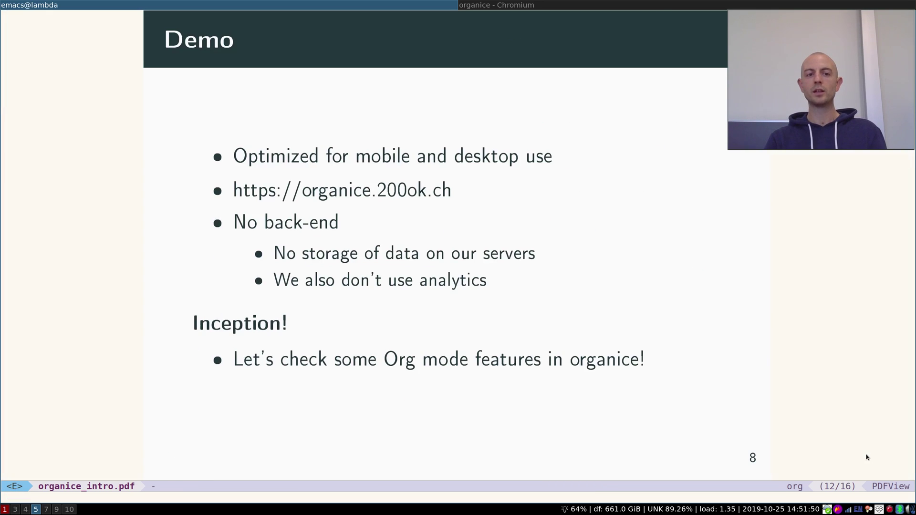
In organice, highlight the site address and expand the Demo header and its Demo subheader.
key(super+Tab)
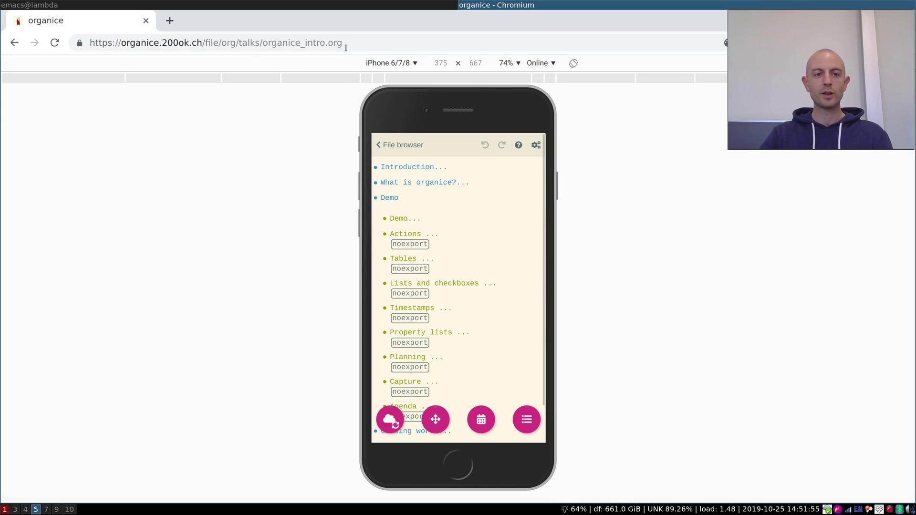
drag(205, 42, 85, 43)
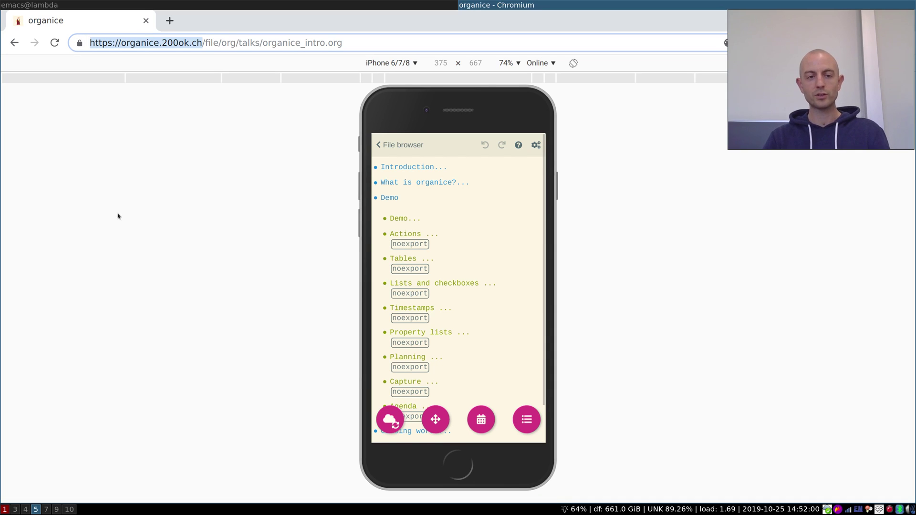
click(395, 198)
click(395, 200)
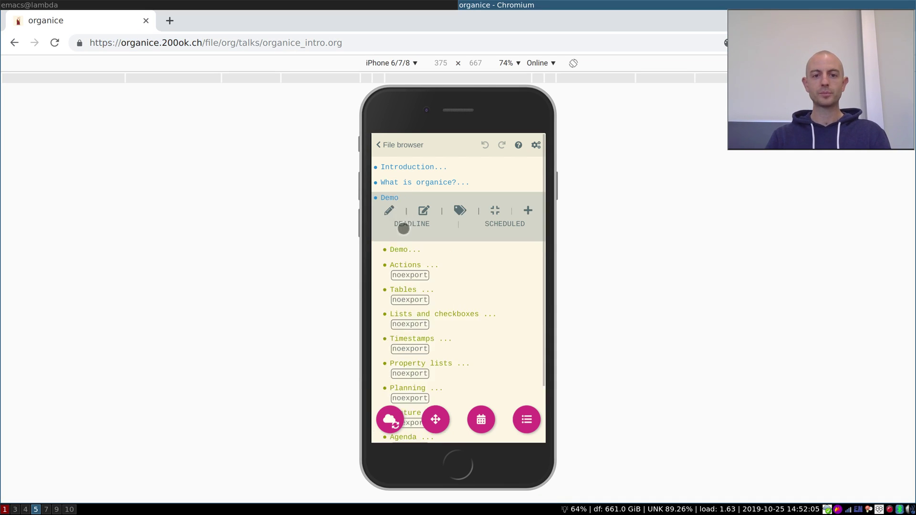
click(402, 251)
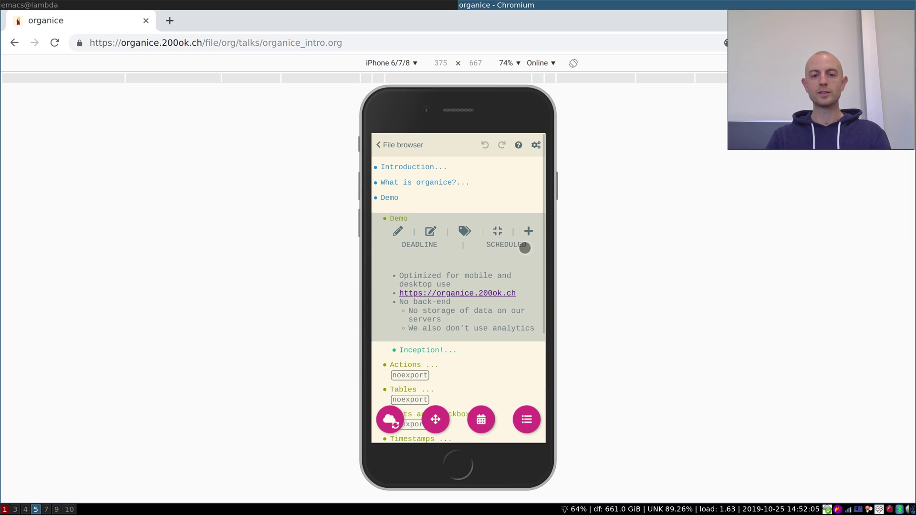
scroll(452, 312, down, 1)
Expand Inception!, Actions and Todos to show the TODO, DONE and START items.
click(427, 323)
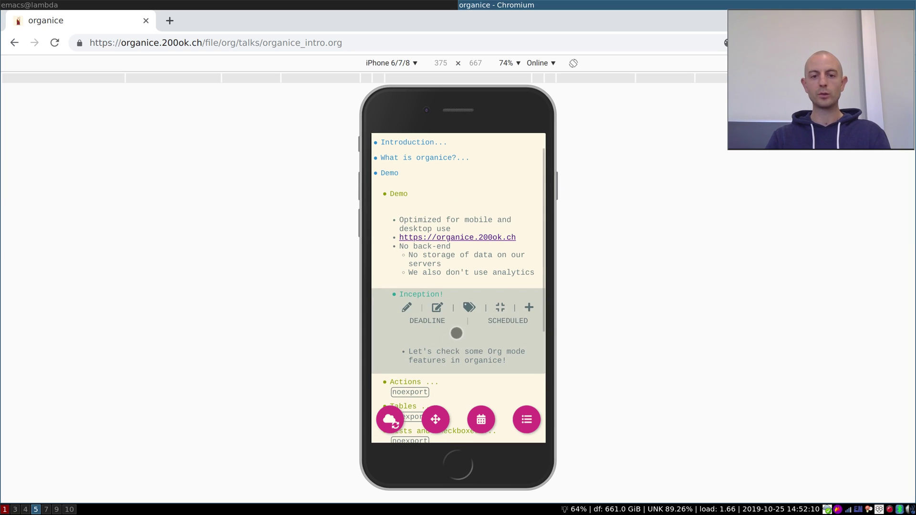
scroll(458, 330, down, 2)
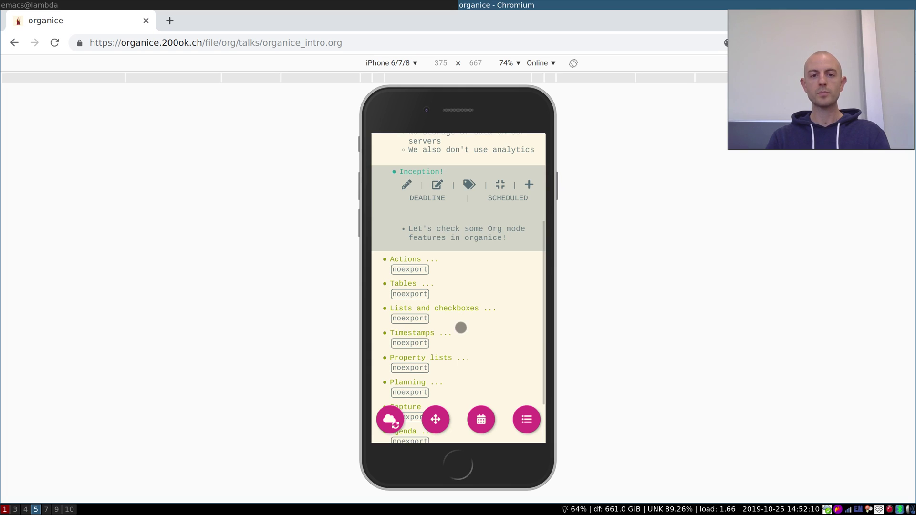
click(423, 259)
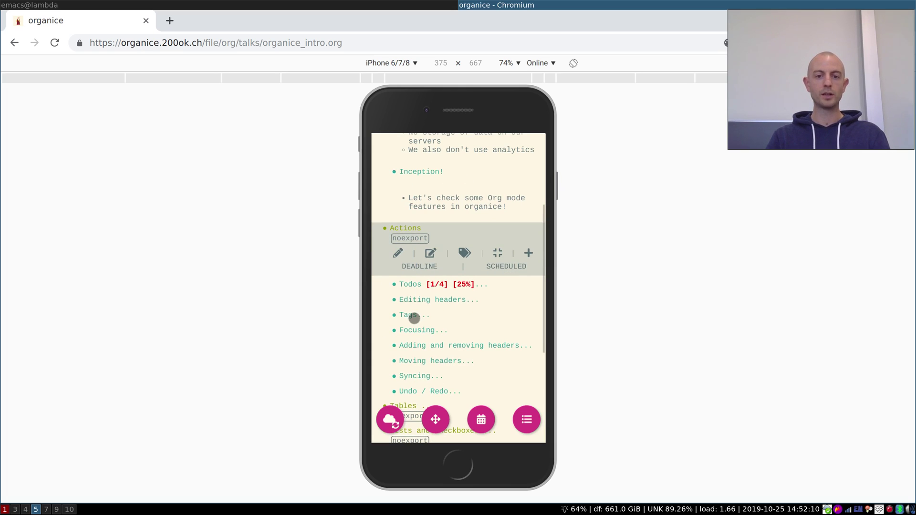
scroll(414, 319, down, 2)
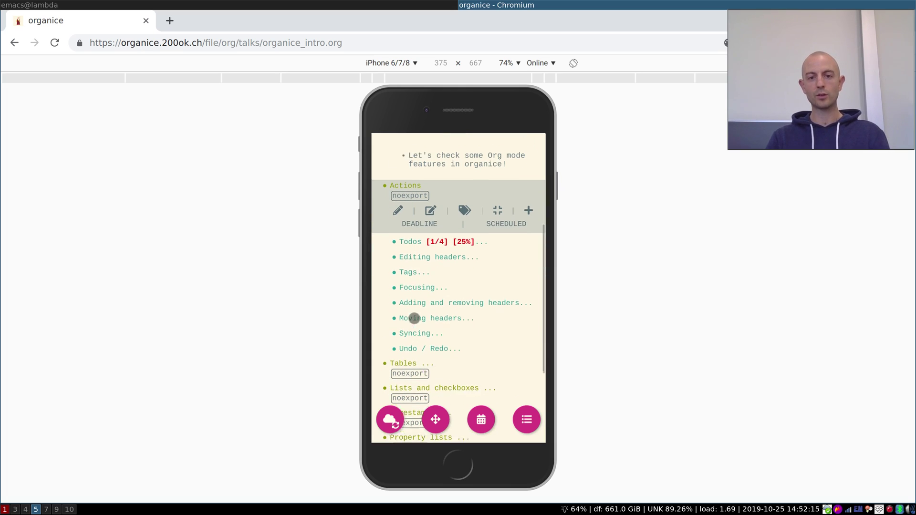
click(412, 235)
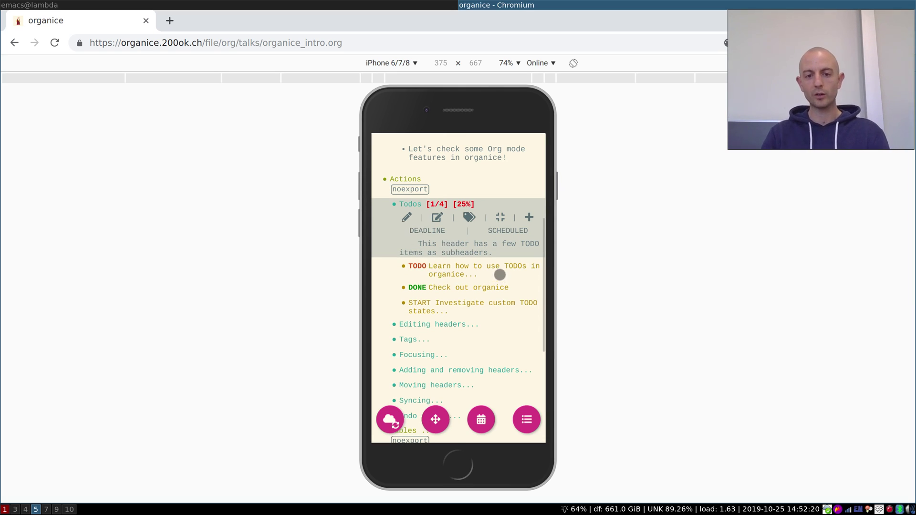
Mark the first TODO as DONE and rename Editing headers to 'New header'.
mouse_move(398, 268)
mouse_down()
mouse_move(530, 268)
mouse_move(394, 290)
mouse_up()
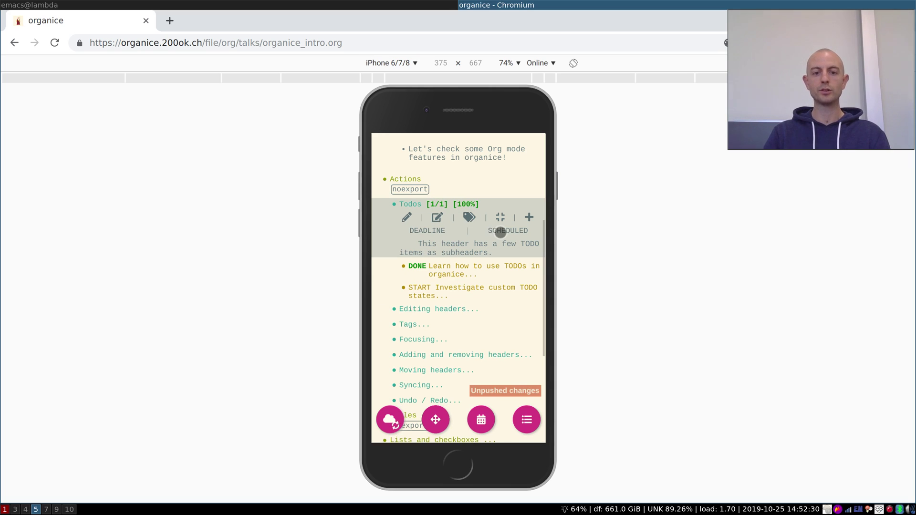
scroll(494, 229, down, 3)
click(433, 230)
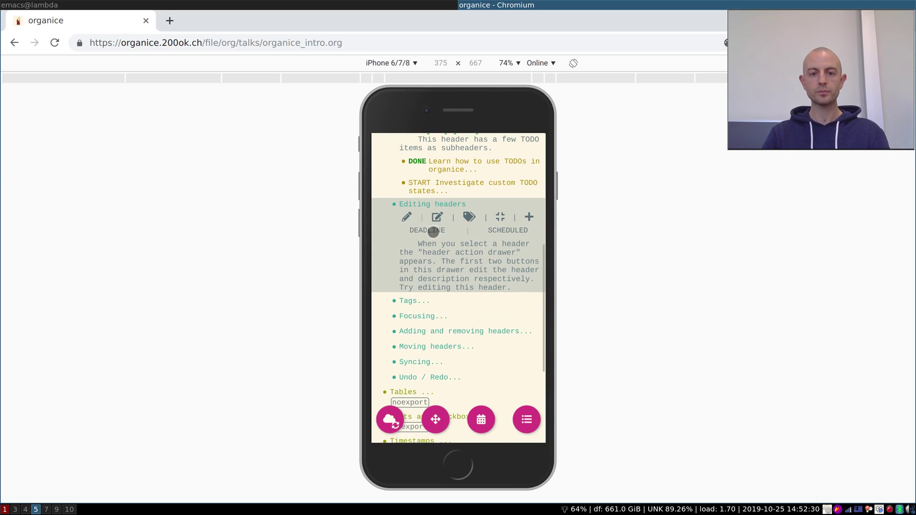
click(407, 216)
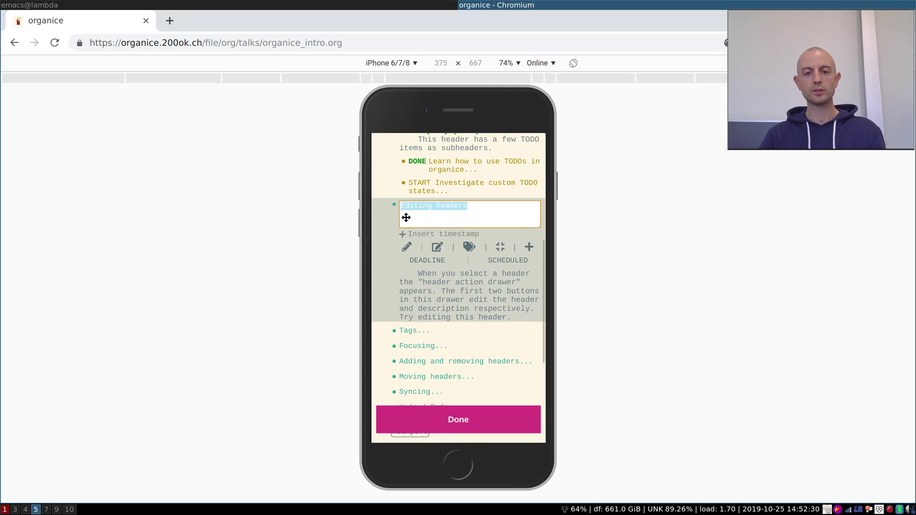
text(New header)
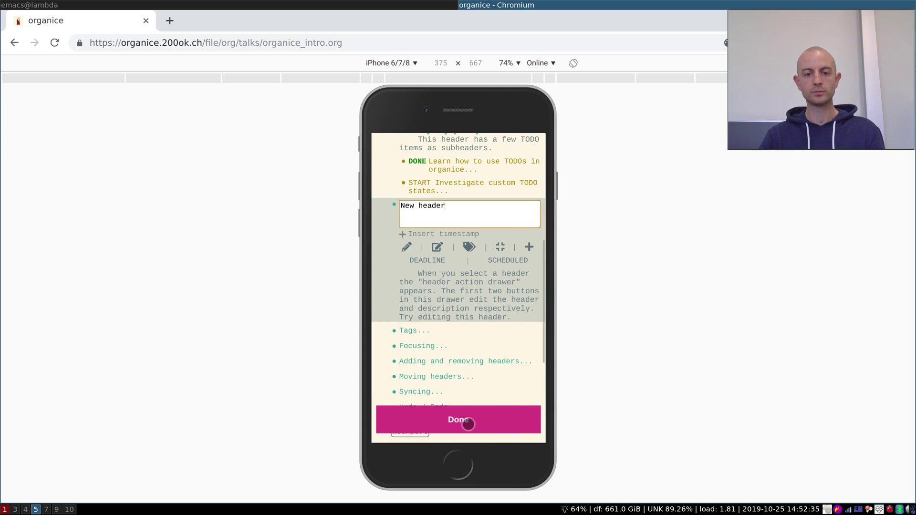
click(470, 420)
Replace the heading's description with 'New description' and expand the Tags section.
click(436, 217)
triple_click(443, 247)
text(New description)
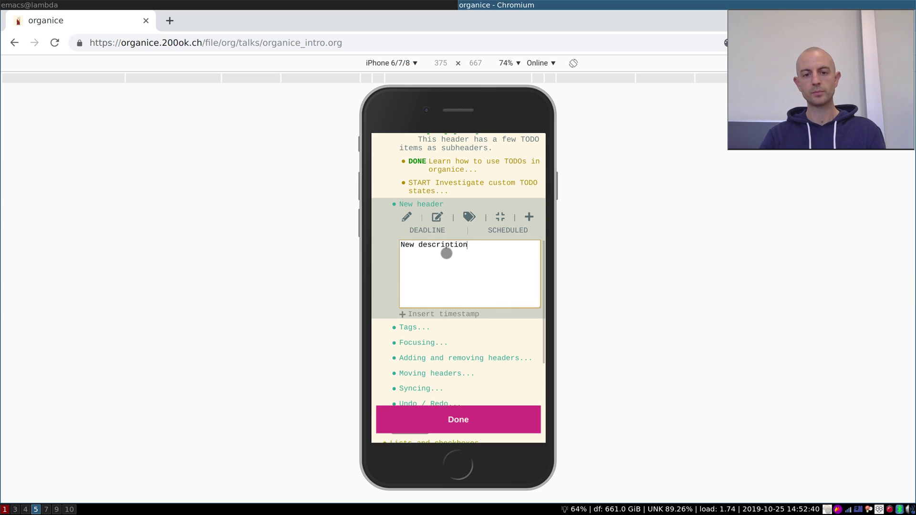
click(448, 419)
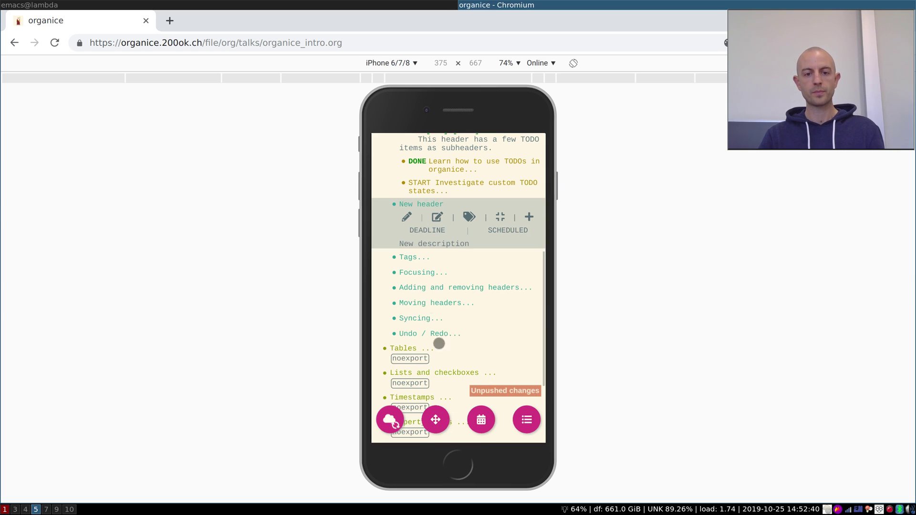
click(412, 257)
scroll(412, 257, down, 3)
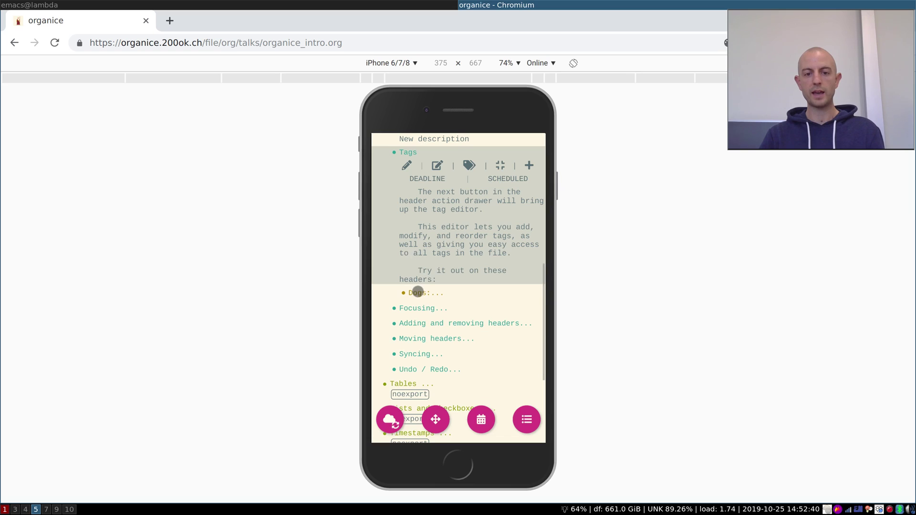
Under Dogs, give Eloise the medium tag, remove tiny, and add a new tag field.
click(416, 292)
click(426, 309)
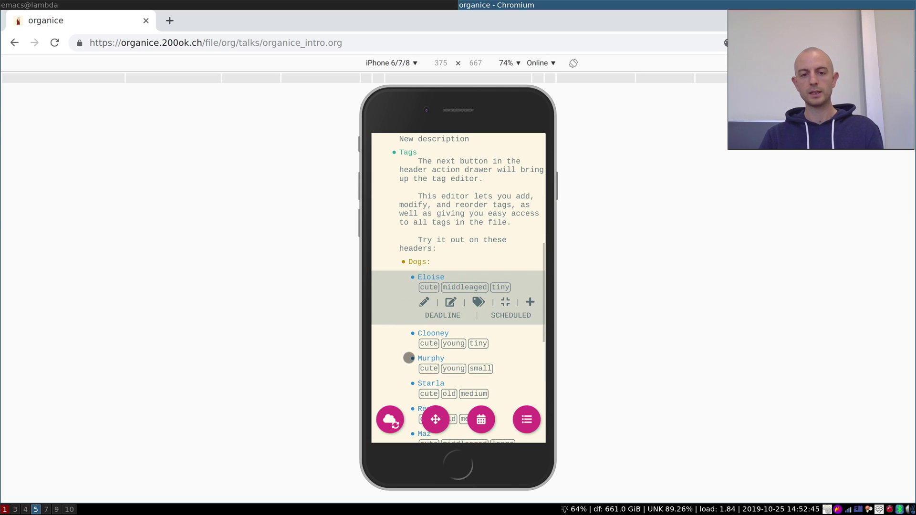
click(479, 302)
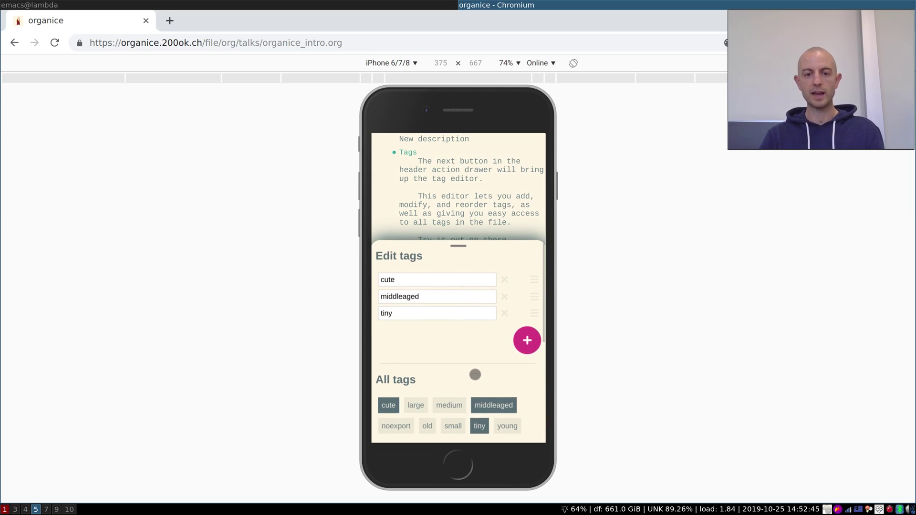
click(448, 405)
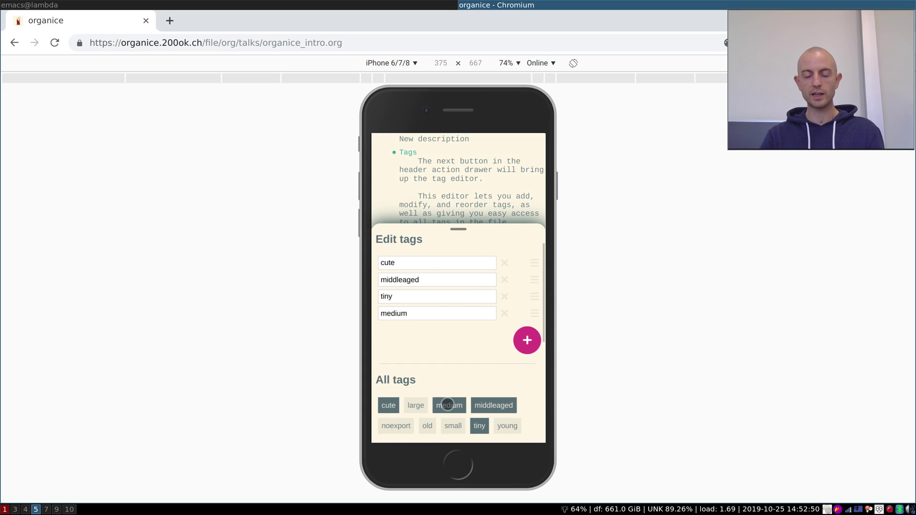
click(504, 297)
click(528, 341)
text(new_tag)
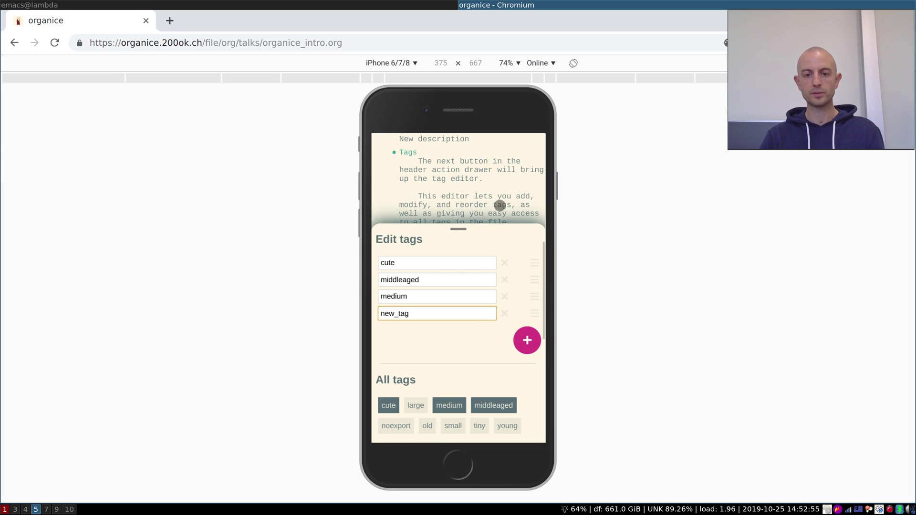
Close the tag editor, keeping the new tags, and focus on the Focusing heading.
click(500, 206)
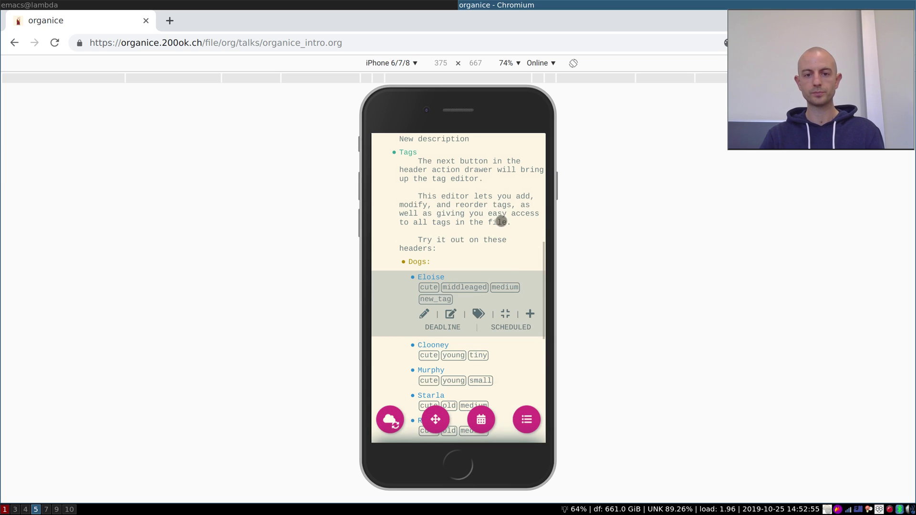
scroll(437, 376, down, 3)
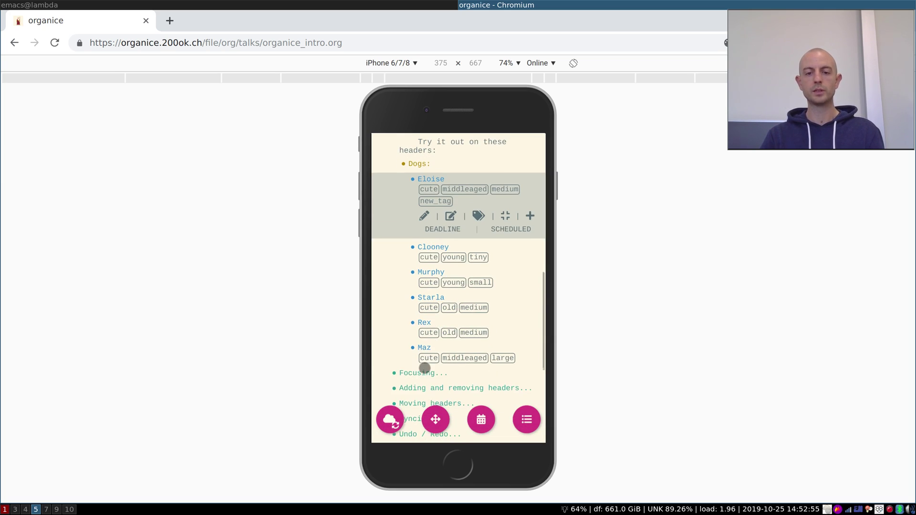
scroll(425, 367, down, 3)
click(419, 306)
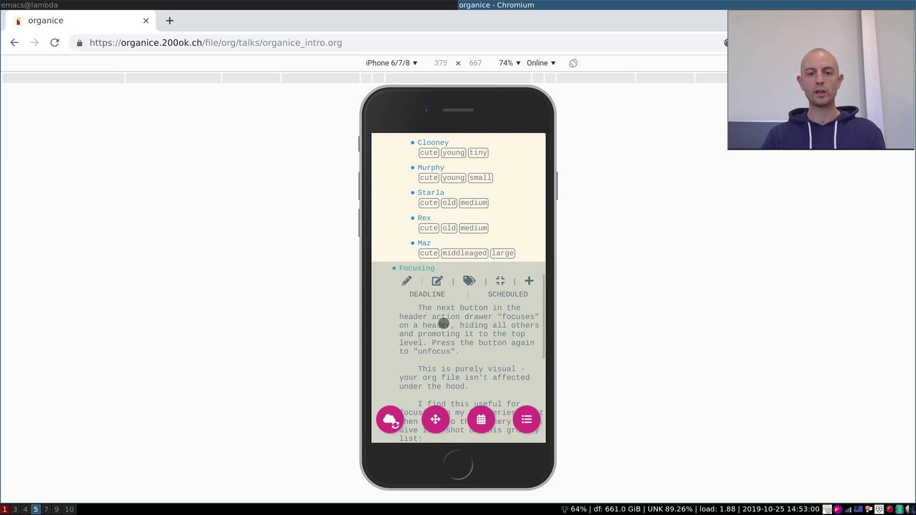
click(500, 281)
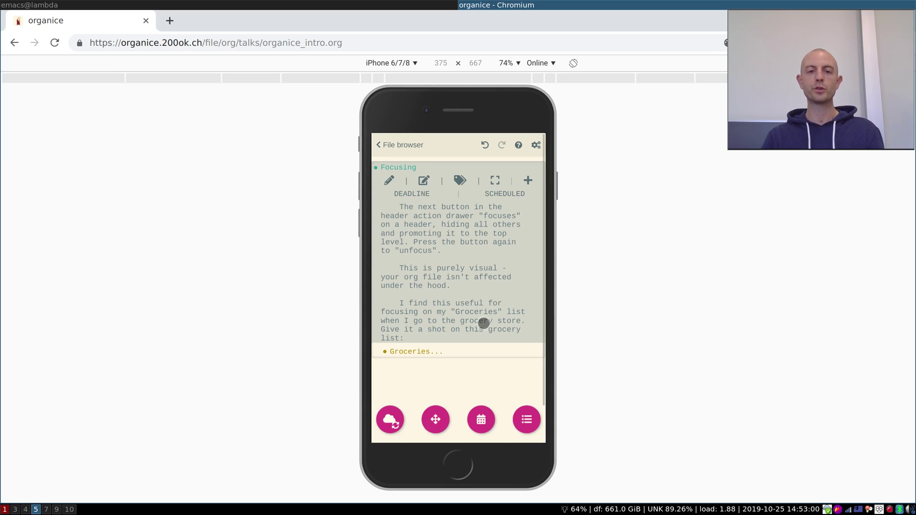
Focus the Groceries list, unfocus it, and expand Adding and removing headers.
click(410, 353)
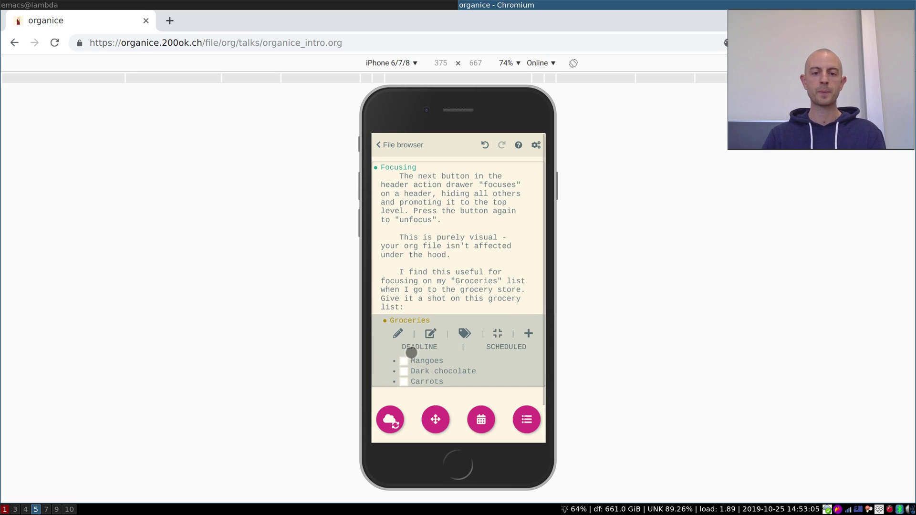
click(496, 332)
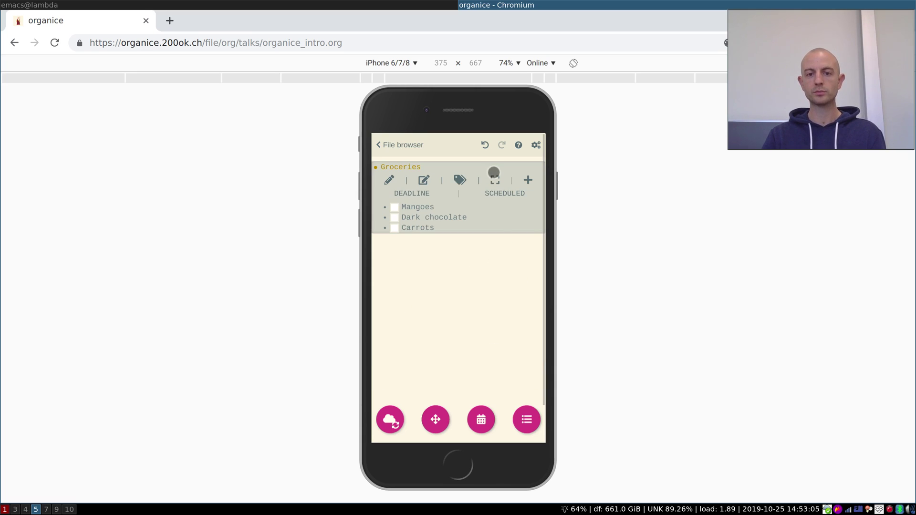
click(494, 177)
scroll(415, 270, down, 4)
scroll(415, 269, down, 4)
scroll(416, 269, down, 4)
scroll(415, 269, down, 4)
scroll(415, 269, down, 3)
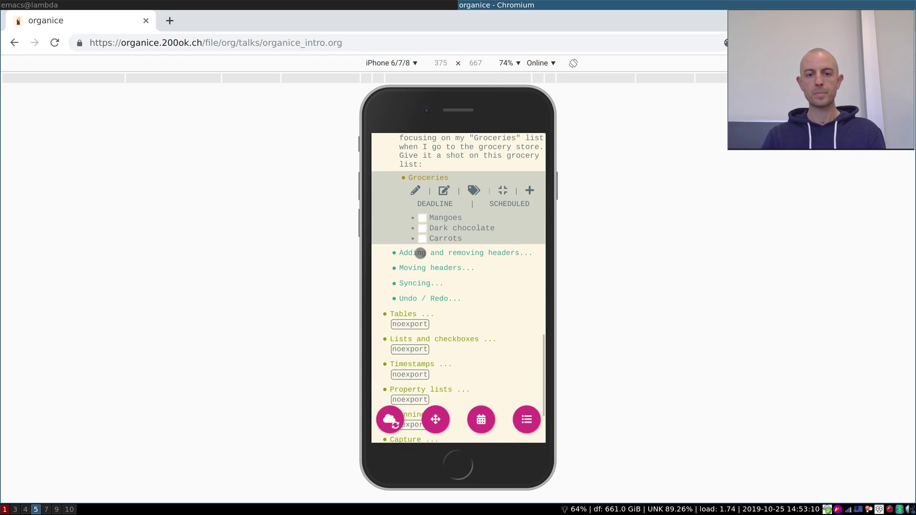
click(416, 250)
scroll(420, 253, down, 3)
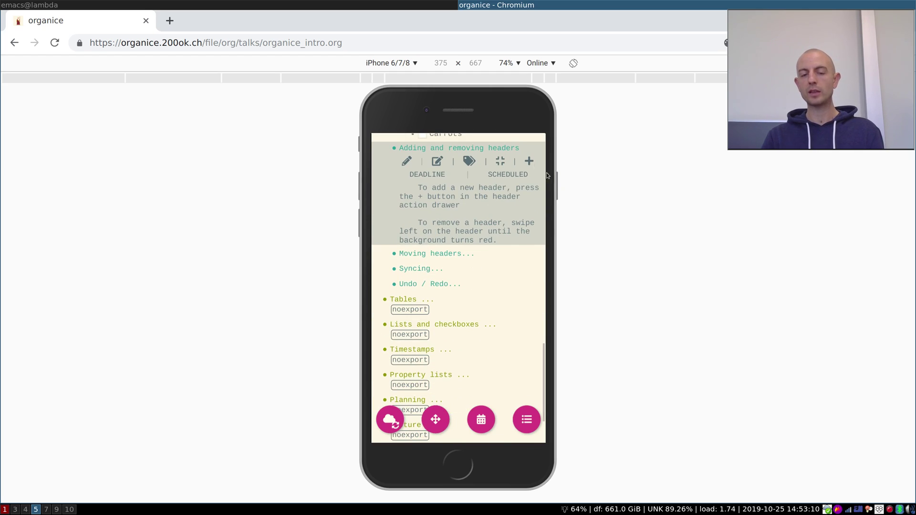
Add a 'New header' heading, then swipe left to delete Adding and removing headers.
click(529, 160)
text(Ne)
text(er)
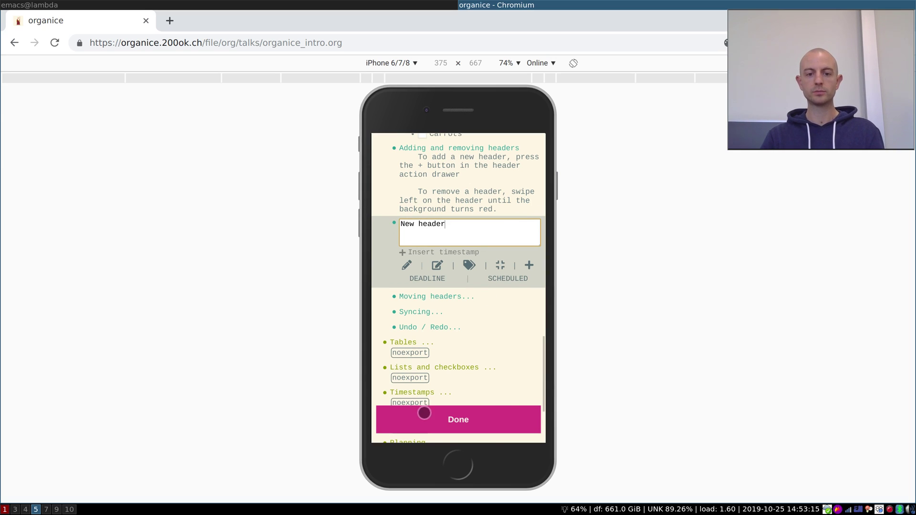
click(425, 419)
drag(532, 213, 355, 219)
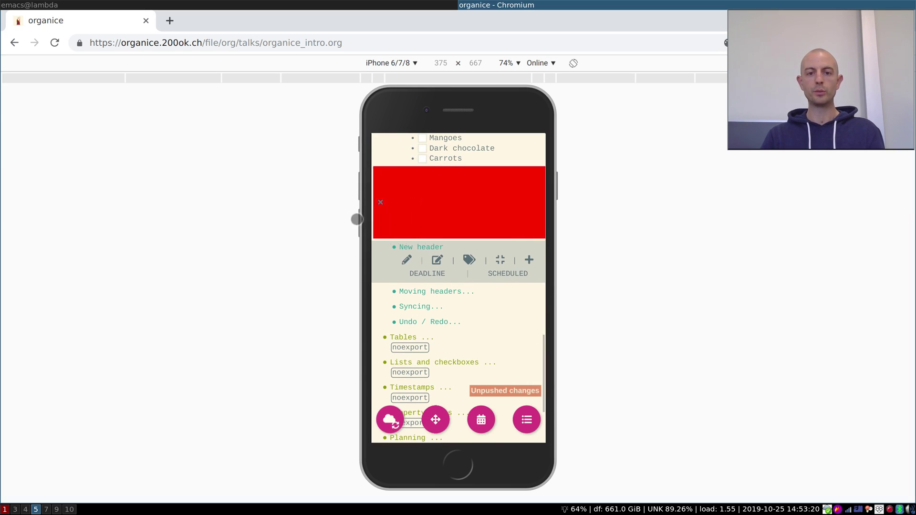
Promote Emacs out of Text editors and delete the emptied Text editors heading.
click(446, 217)
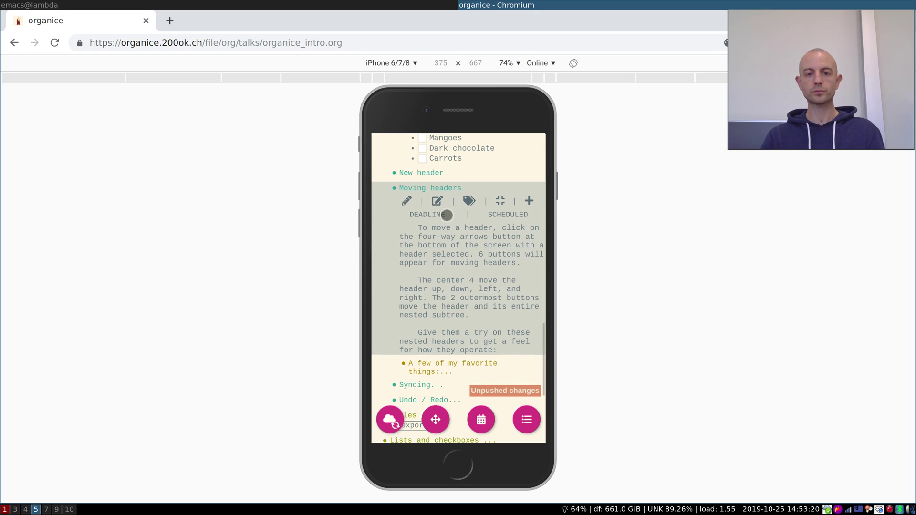
scroll(461, 279, down, 3)
click(448, 286)
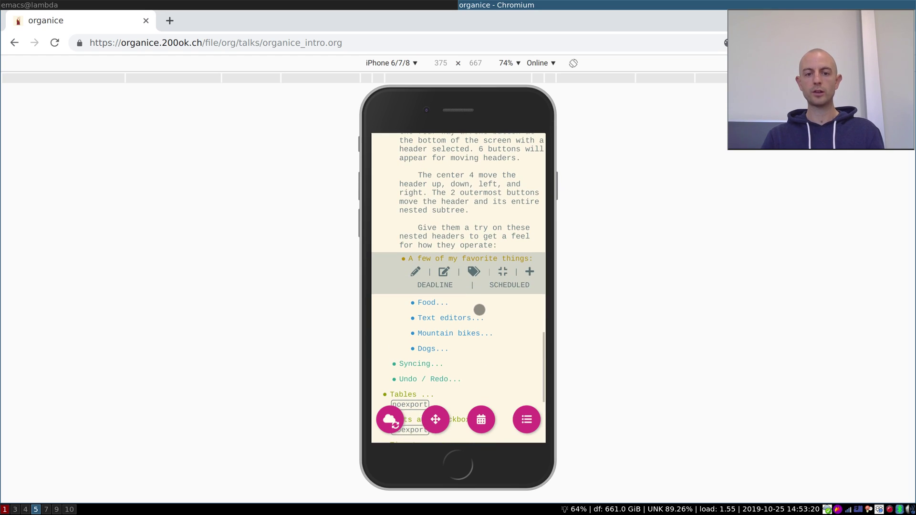
click(457, 327)
scroll(457, 327, down, 1)
click(450, 269)
click(438, 283)
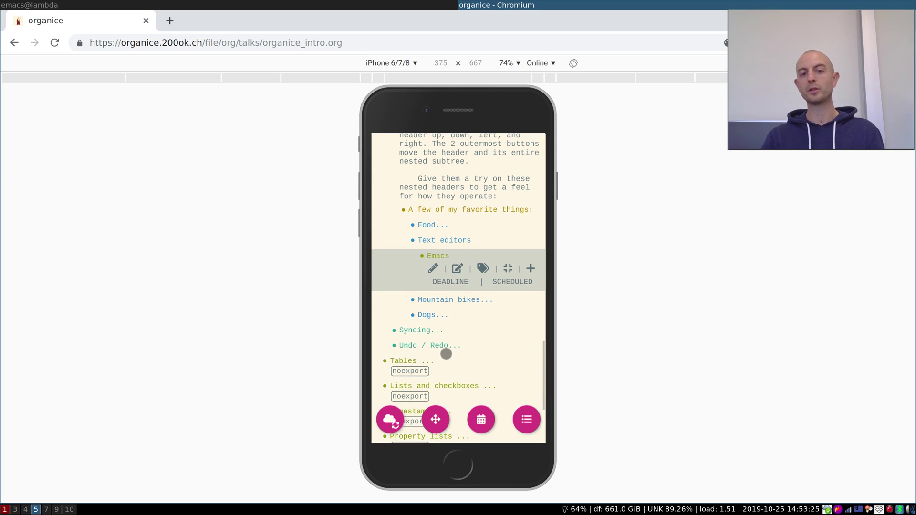
click(435, 419)
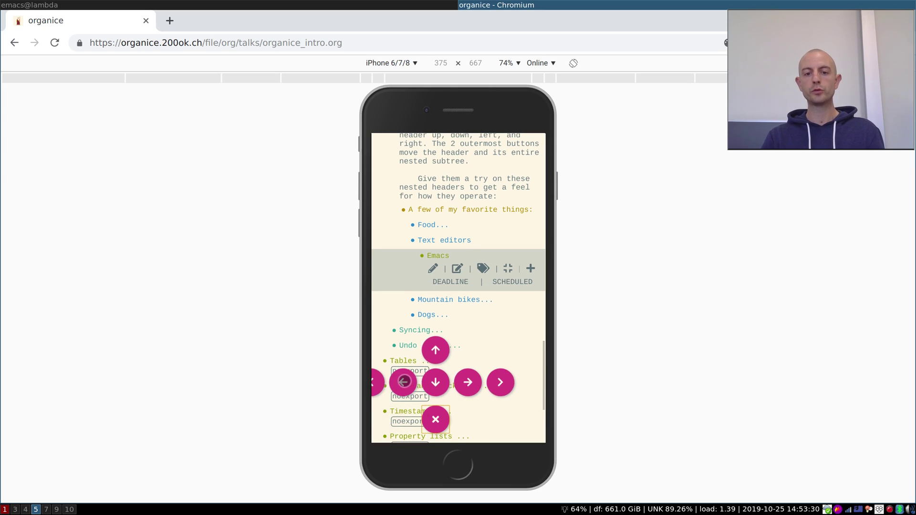
click(403, 381)
drag(517, 240, 349, 257)
Re-indent Trek with its Giant and Specialized children under Santa Cruz, then expand Syncing.
click(438, 283)
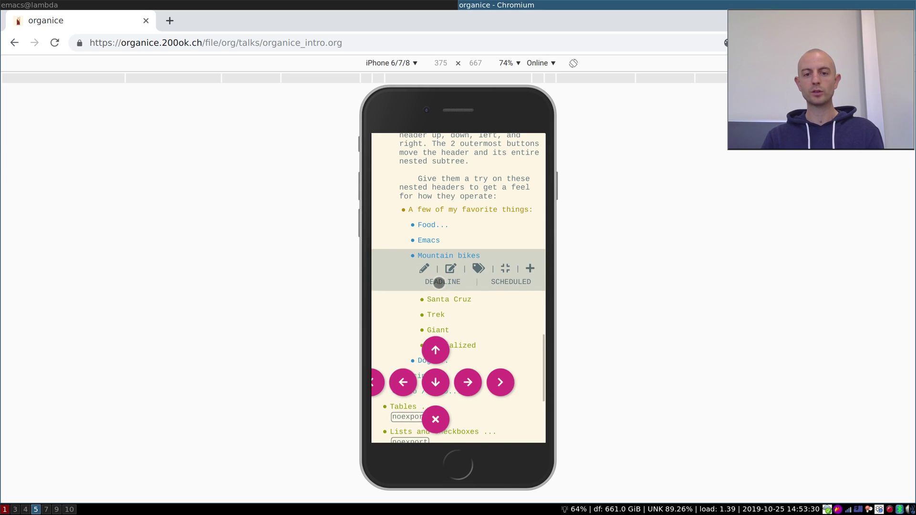
click(451, 299)
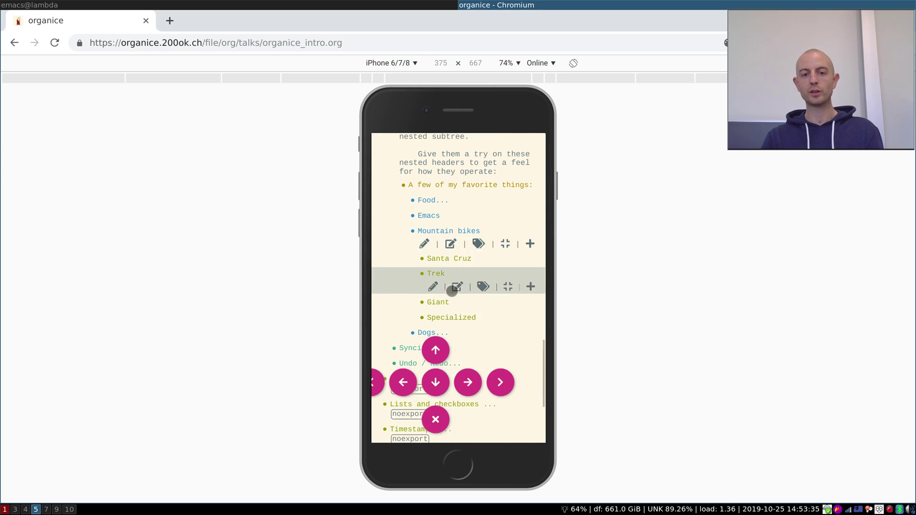
click(375, 383)
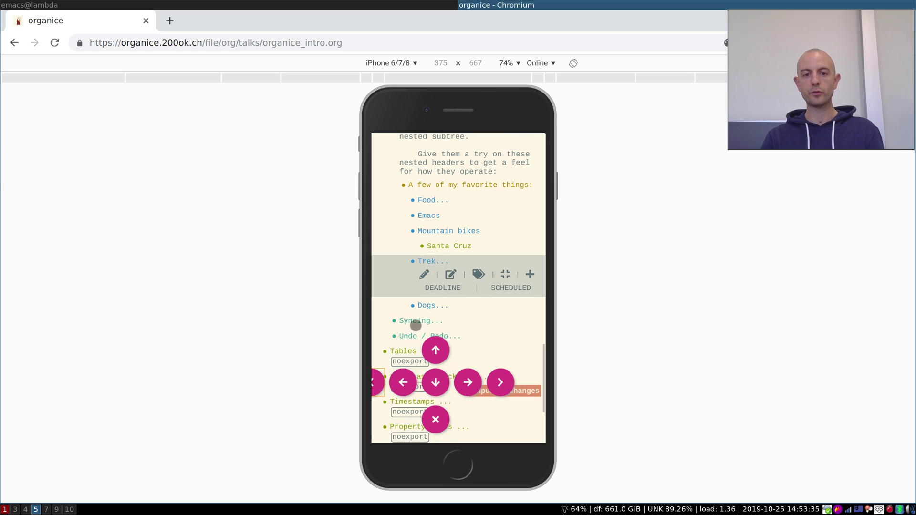
click(434, 261)
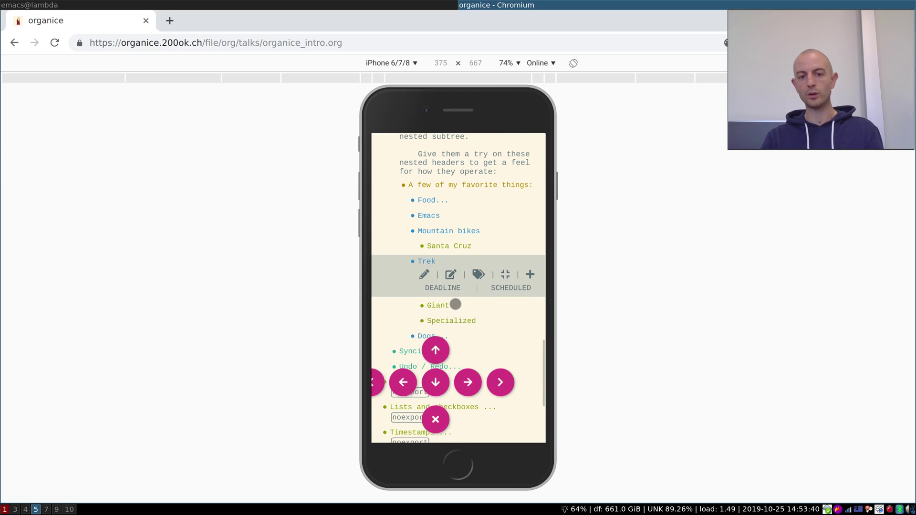
click(499, 382)
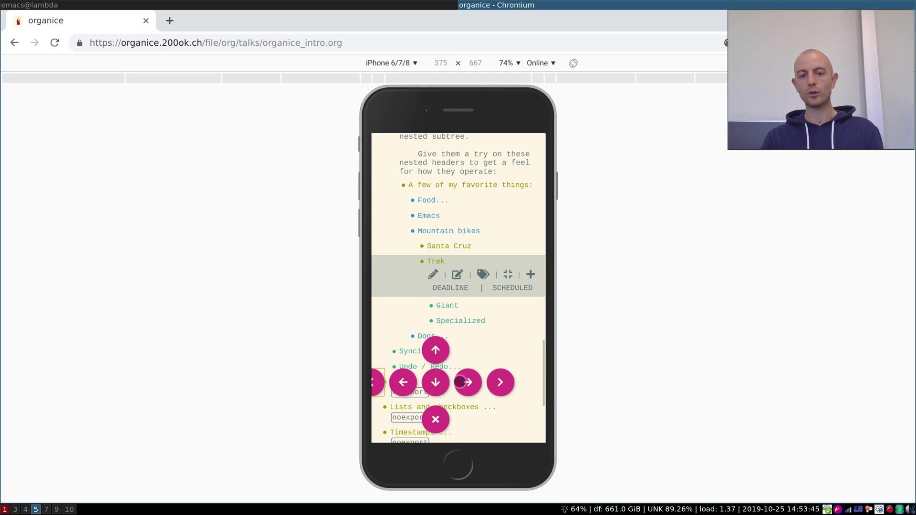
click(468, 382)
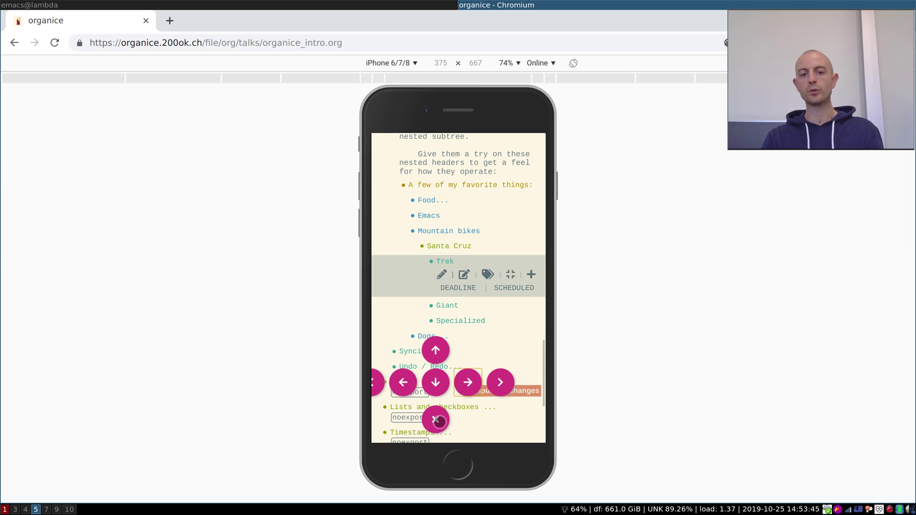
click(435, 419)
scroll(430, 287, down, 3)
click(422, 281)
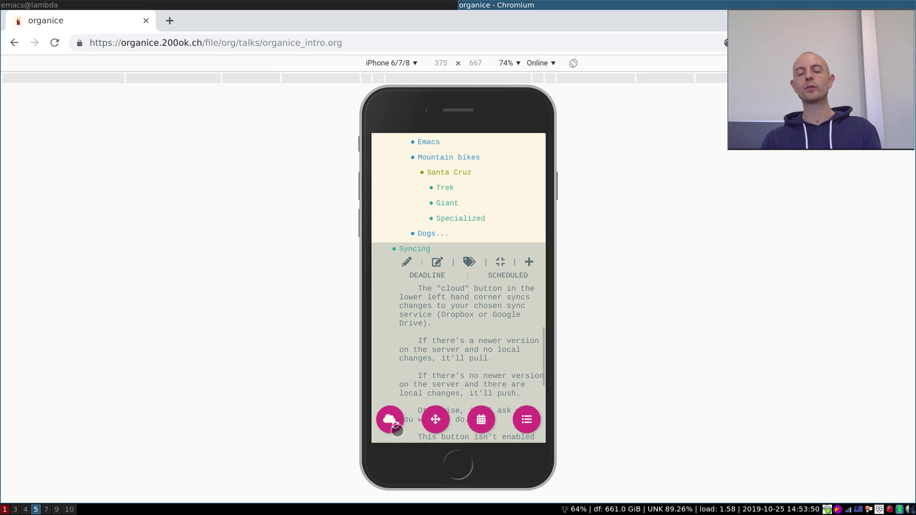
scroll(458, 301, down, 3)
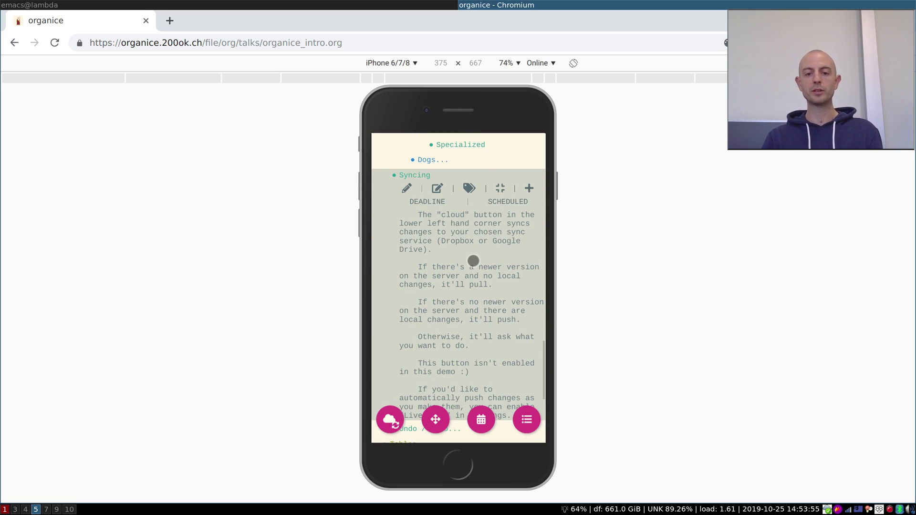
scroll(473, 261, down, 2)
scroll(472, 258, up, 1)
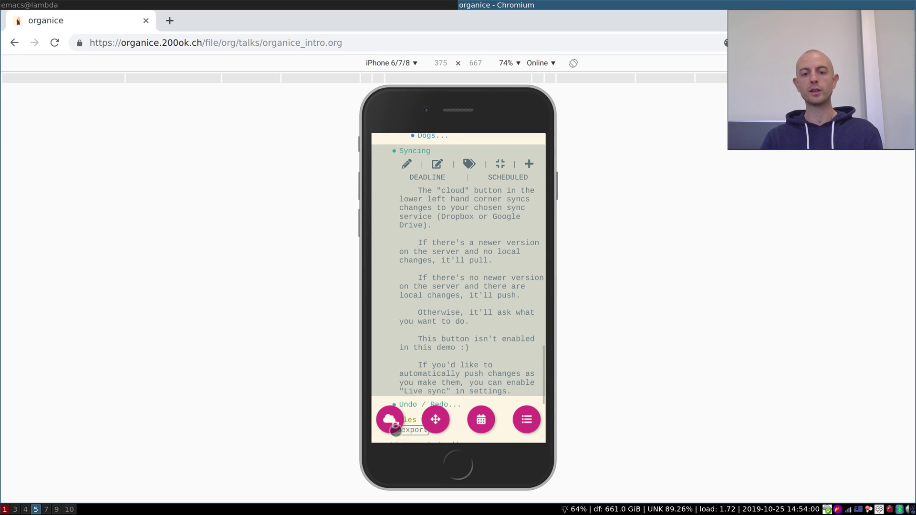
scroll(429, 337, down, 3)
scroll(422, 332, up, 5)
scroll(429, 318, up, 15)
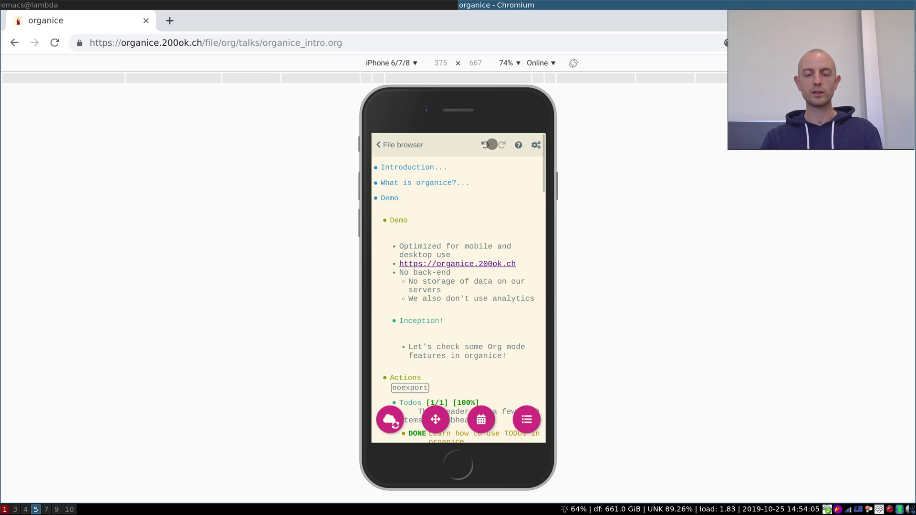
click(485, 144)
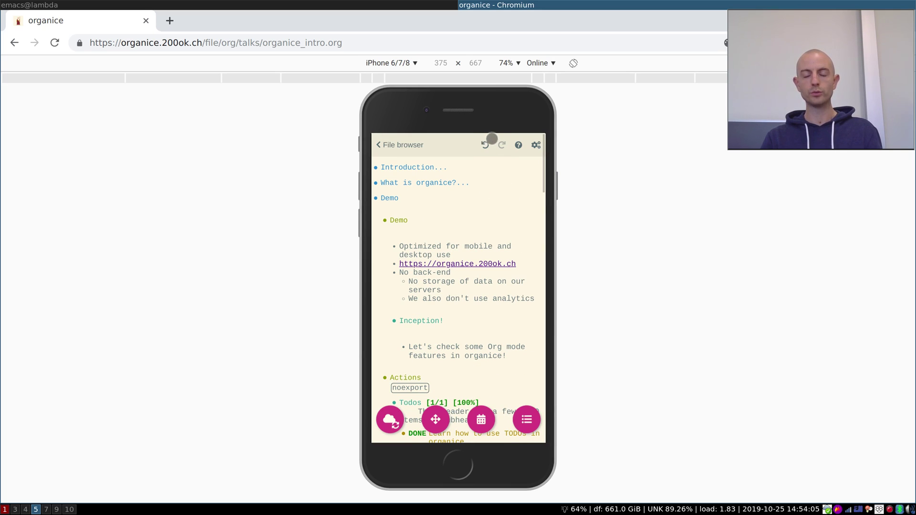
scroll(486, 225, down, 10)
scroll(449, 268, down, 5)
scroll(449, 268, down, 5)
scroll(450, 268, down, 5)
scroll(429, 257, down, 5)
Change Eloise's Age to 4 and insert a blank column after Age.
click(412, 227)
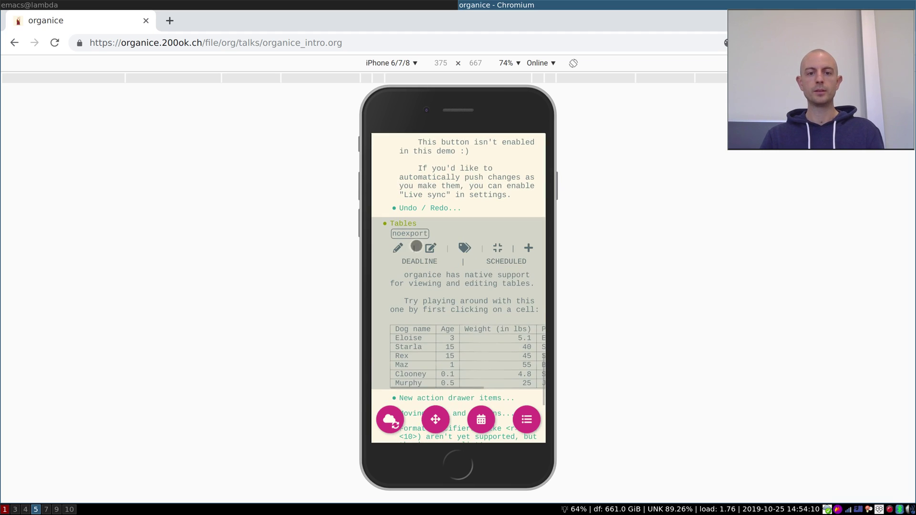
scroll(444, 280, down, 3)
scroll(447, 275, down, 2)
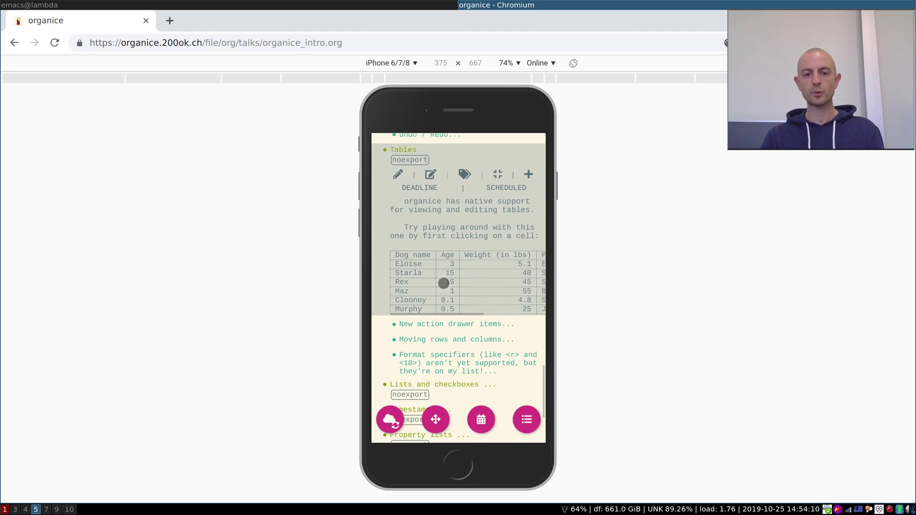
click(450, 263)
click(416, 303)
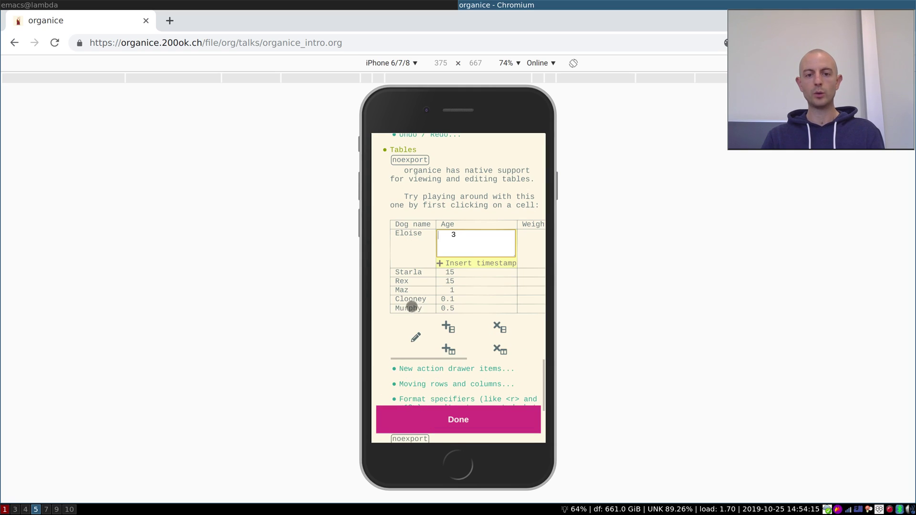
text(4)
click(451, 418)
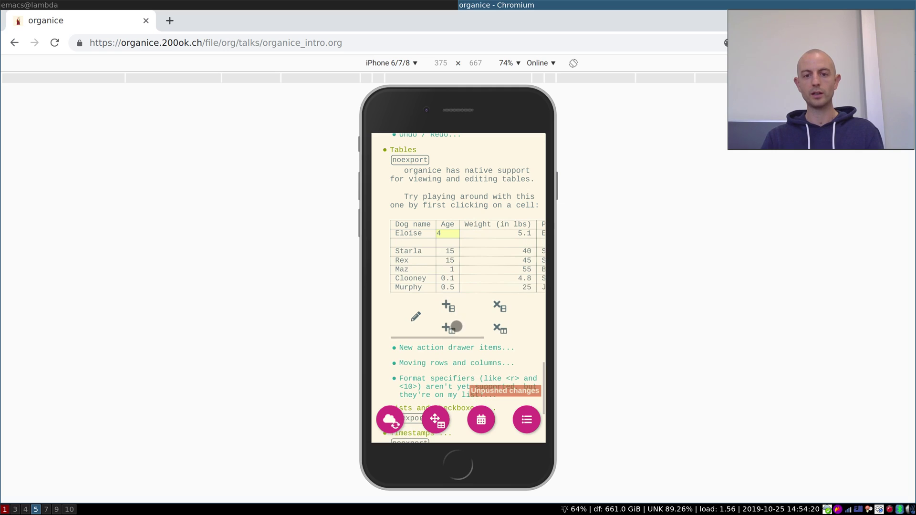
click(449, 328)
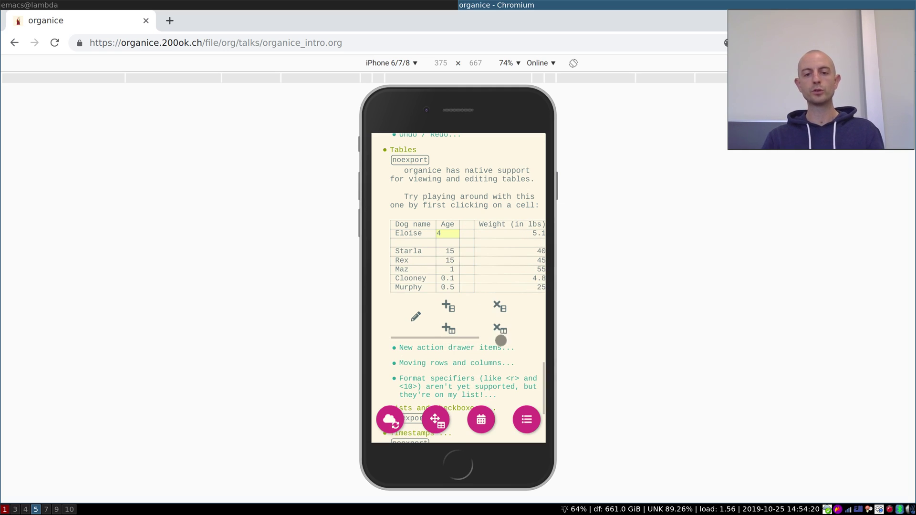
scroll(453, 352, down, 5)
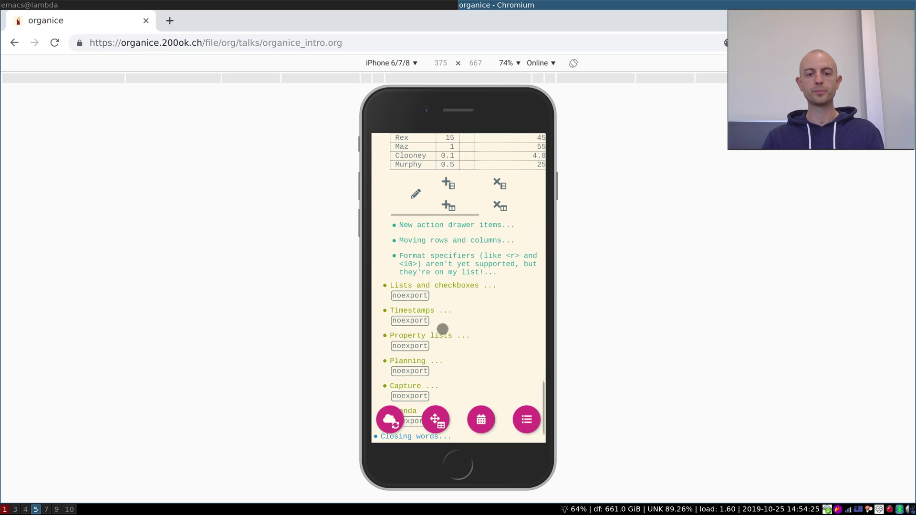
Untick and re-tick the checkbox list so all items show [2/2] and [100%].
click(428, 291)
scroll(428, 290, down, 4)
scroll(428, 291, up, 1)
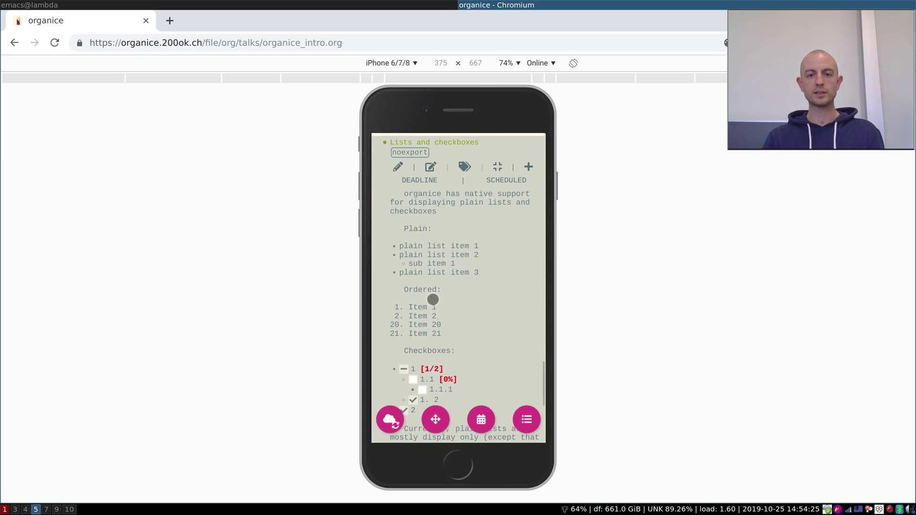
scroll(420, 326, down, 1)
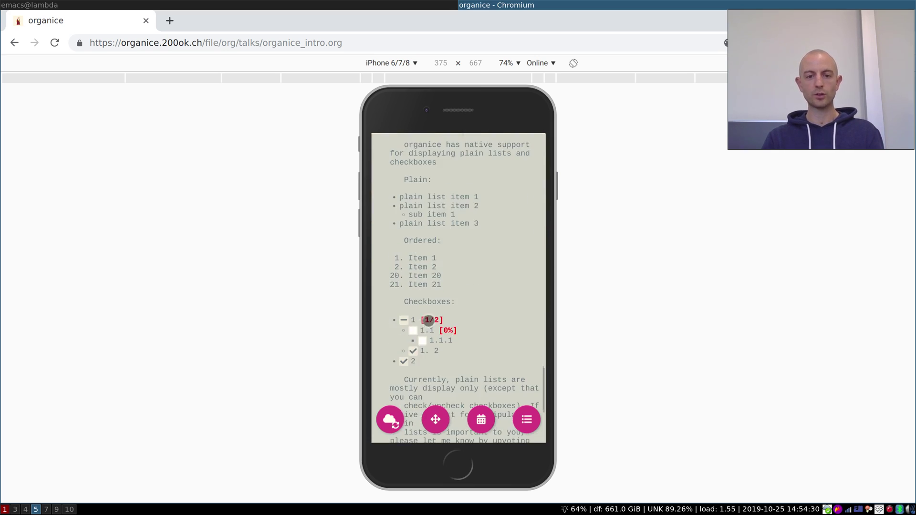
click(403, 360)
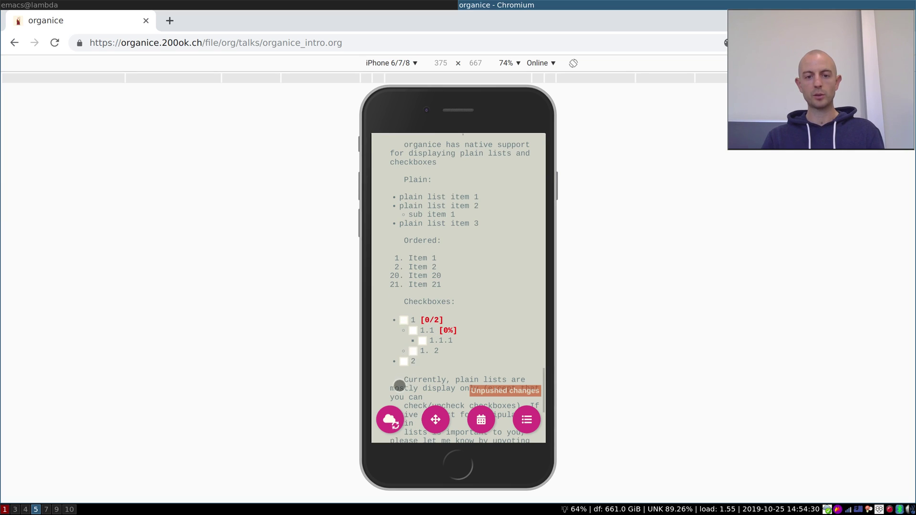
click(402, 361)
click(422, 340)
scroll(508, 326, down, 4)
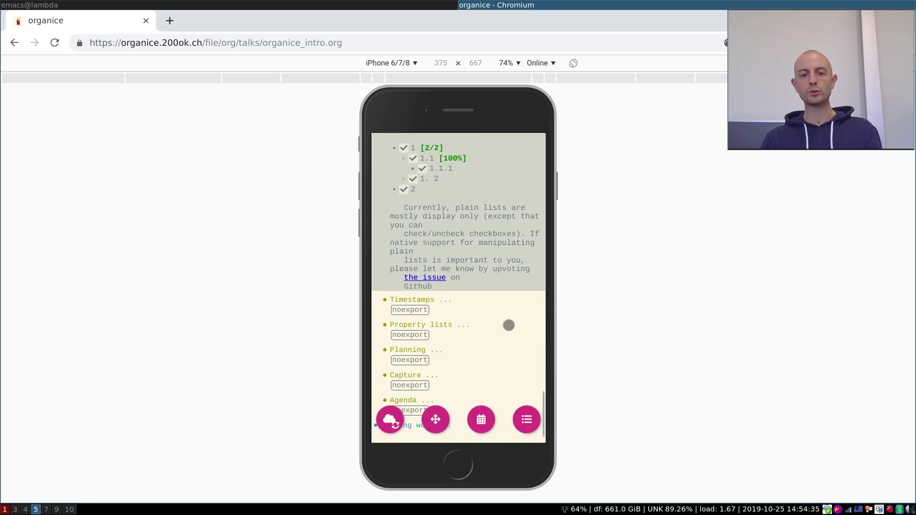
scroll(508, 325, down, 2)
Give the 10:00-11:30 timestamp a +1h repeater and a -1h delay.
click(409, 288)
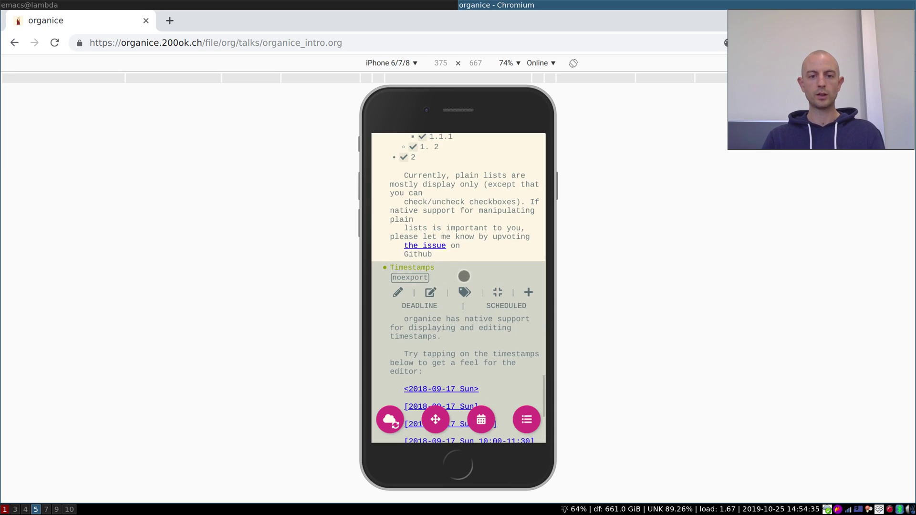
scroll(467, 272, down, 3)
click(462, 267)
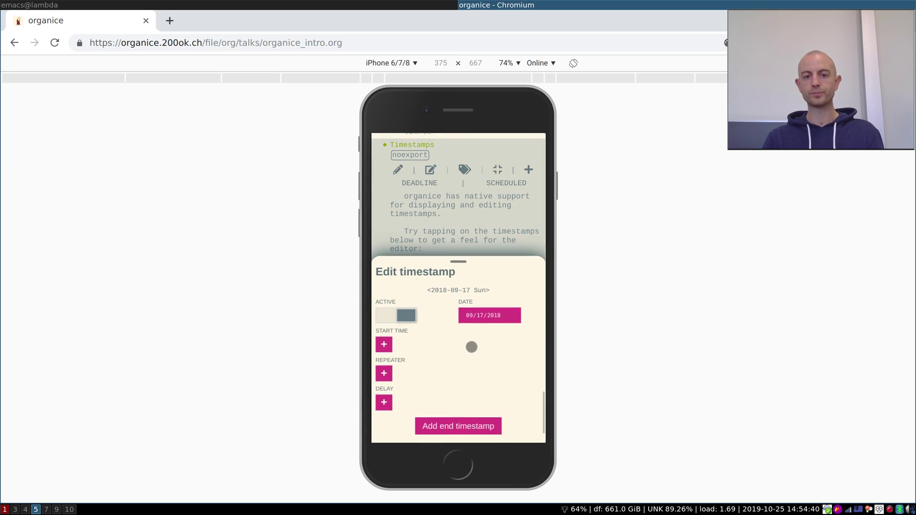
click(464, 240)
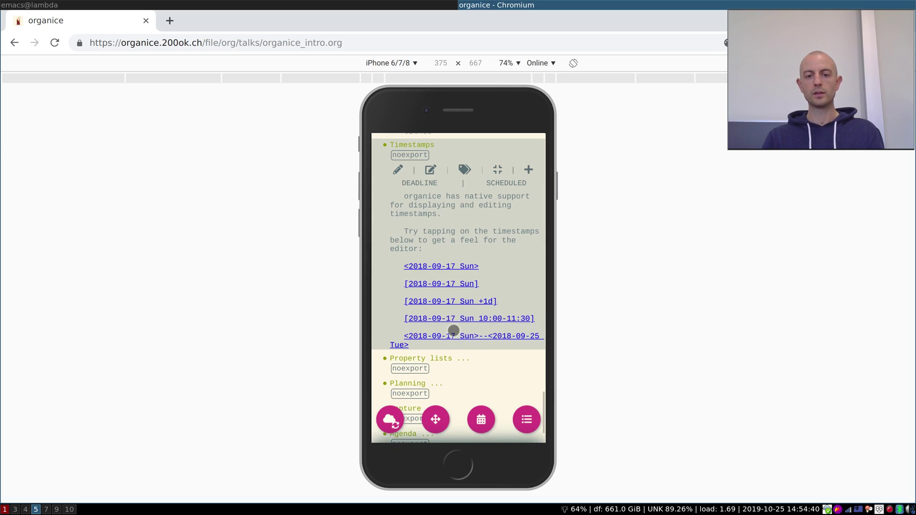
click(455, 319)
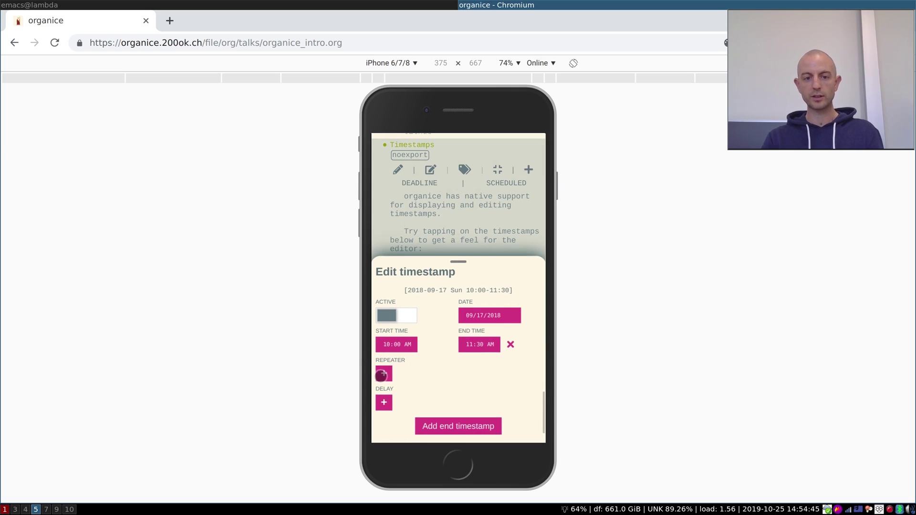
click(384, 374)
click(383, 402)
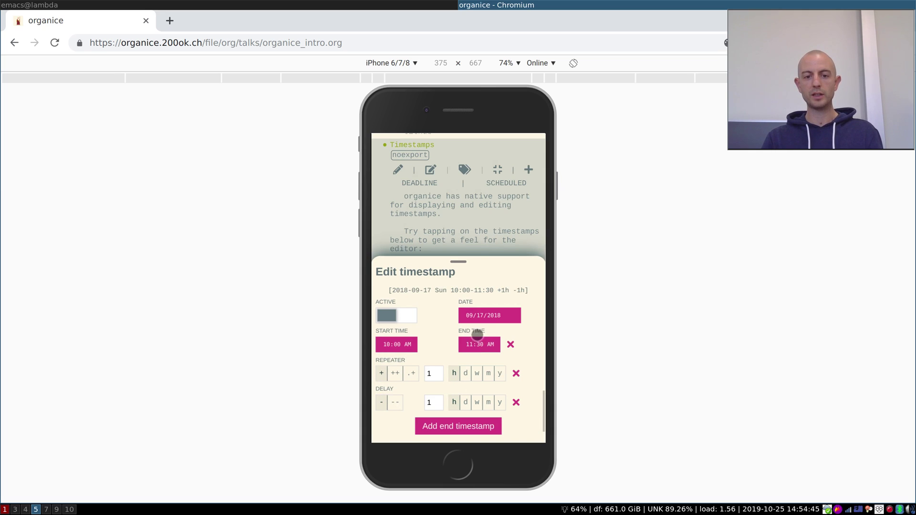
click(481, 232)
Expand the Example heading's PROPERTIES drawer and open its property list editor.
click(436, 293)
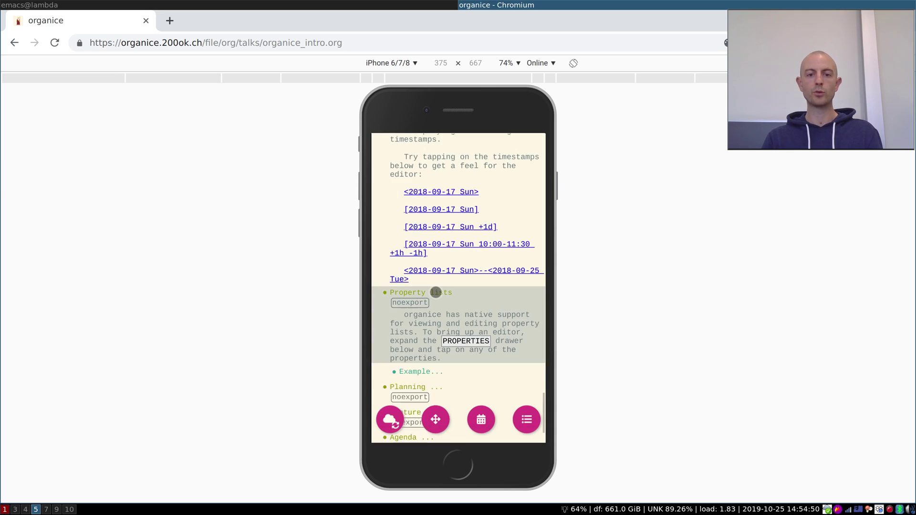
scroll(428, 291, down, 3)
click(423, 297)
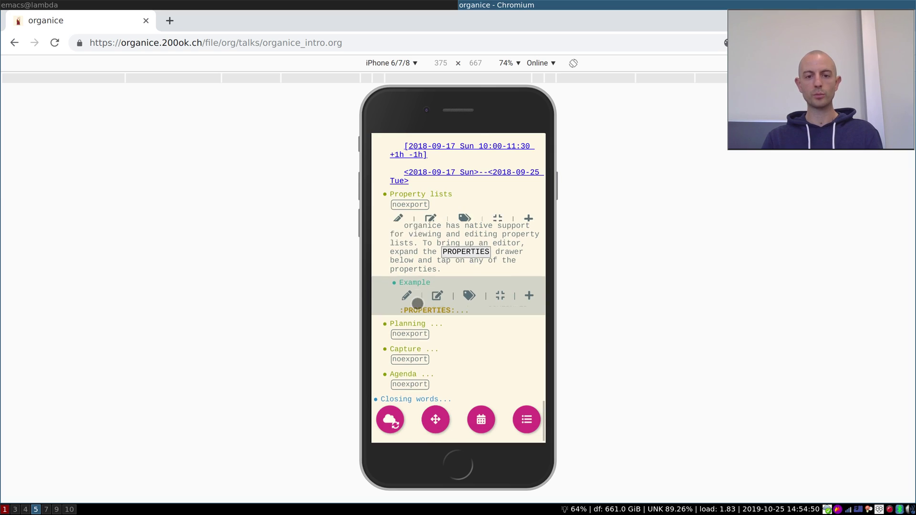
click(418, 311)
click(433, 325)
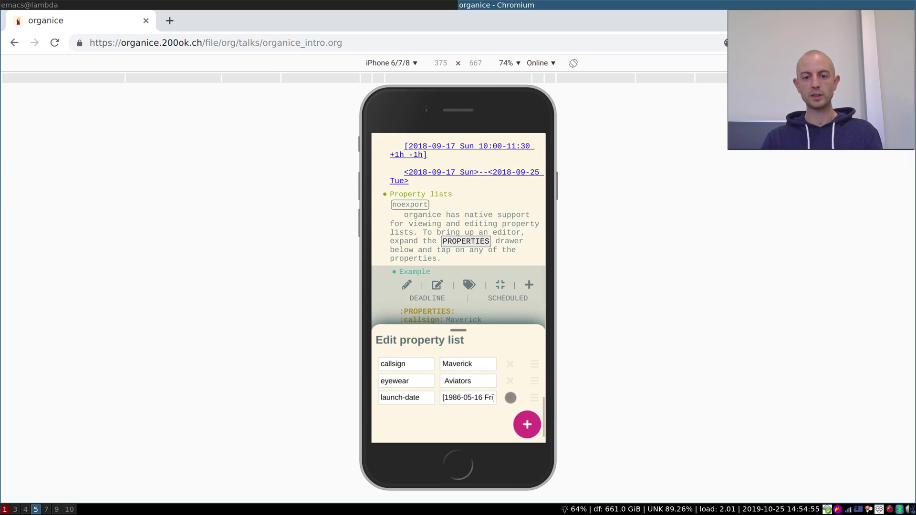
Remove launch-date and add a property 'new' with value 'value', then expand Planning.
click(509, 397)
click(527, 424)
text(new)
key(Tab)
text(value)
click(481, 196)
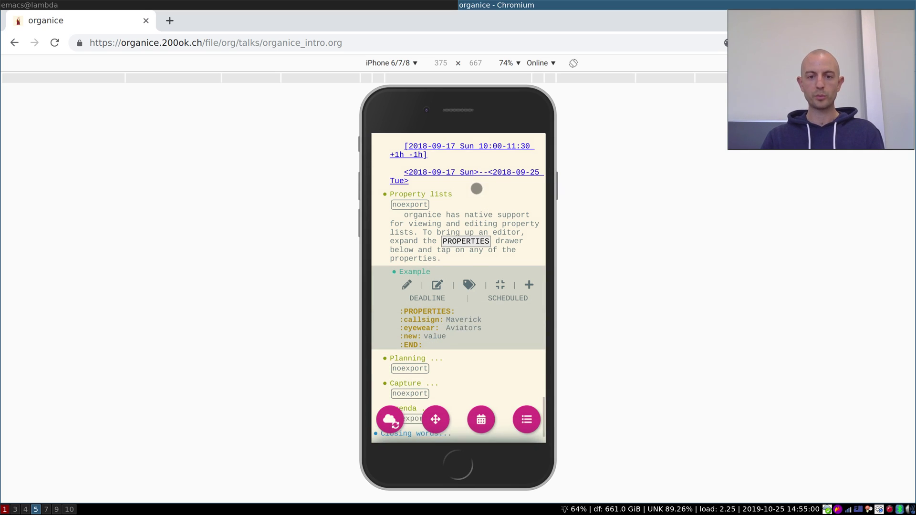
click(407, 317)
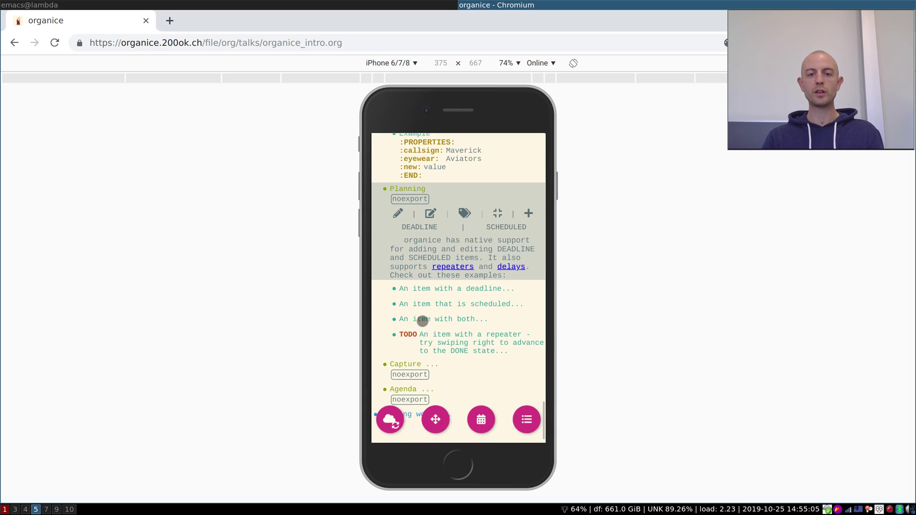
Browse the agenda's day, week and month views, then jump to the 'check out the organice agenda view' TODO.
click(422, 318)
click(437, 287)
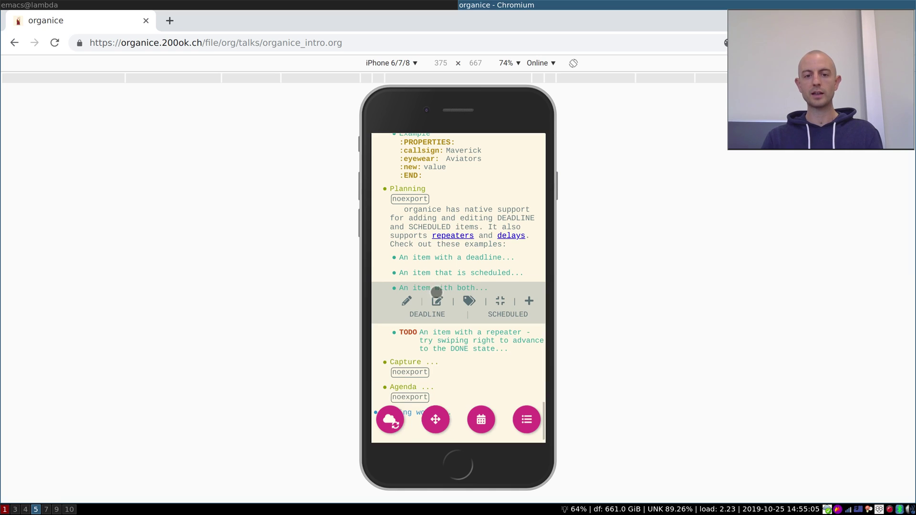
click(481, 419)
click(431, 180)
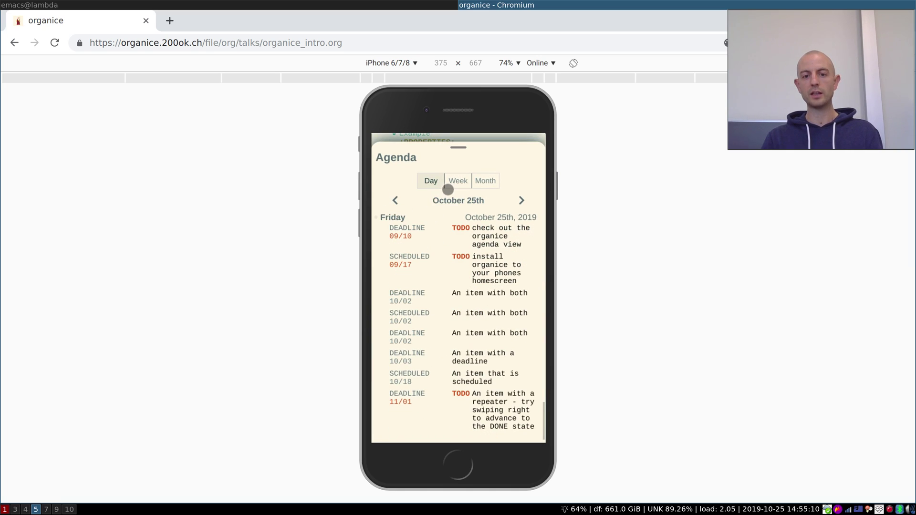
click(455, 180)
click(485, 180)
click(457, 176)
click(474, 289)
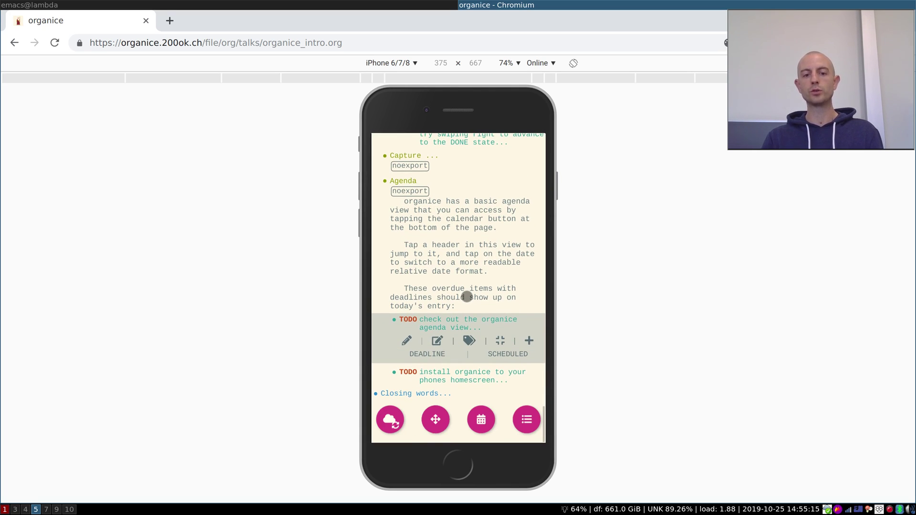
scroll(467, 297, up, 3)
Capture a 'TODO New stuff' entry into Inbox and expand Inbox to show it.
click(405, 204)
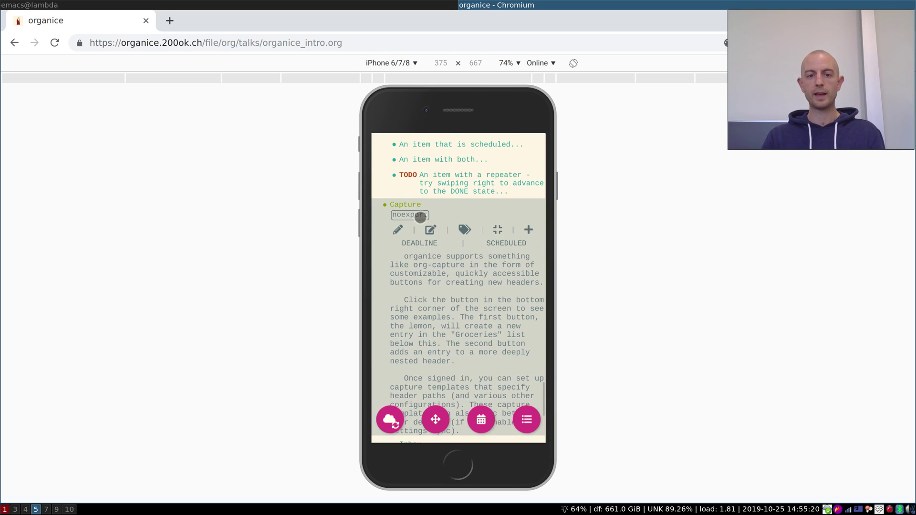
scroll(421, 237, down, 2)
scroll(430, 247, down, 2)
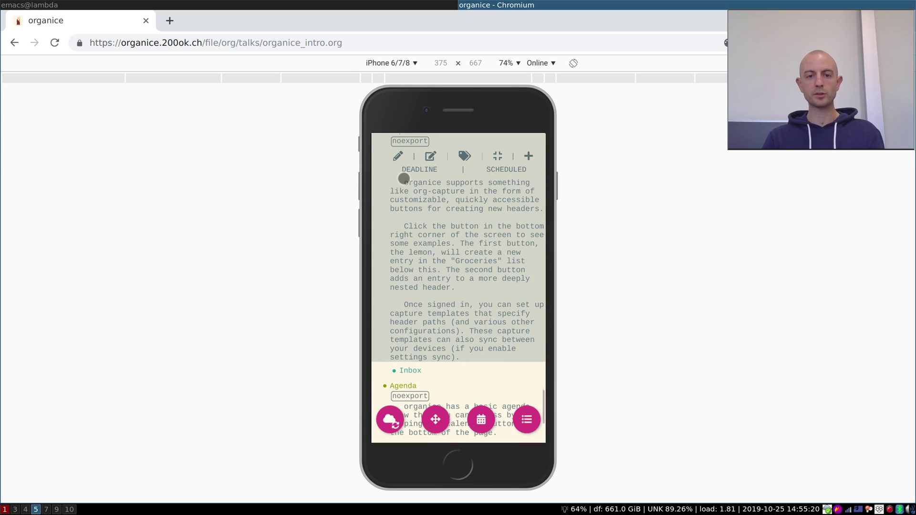
scroll(401, 186, up, 1)
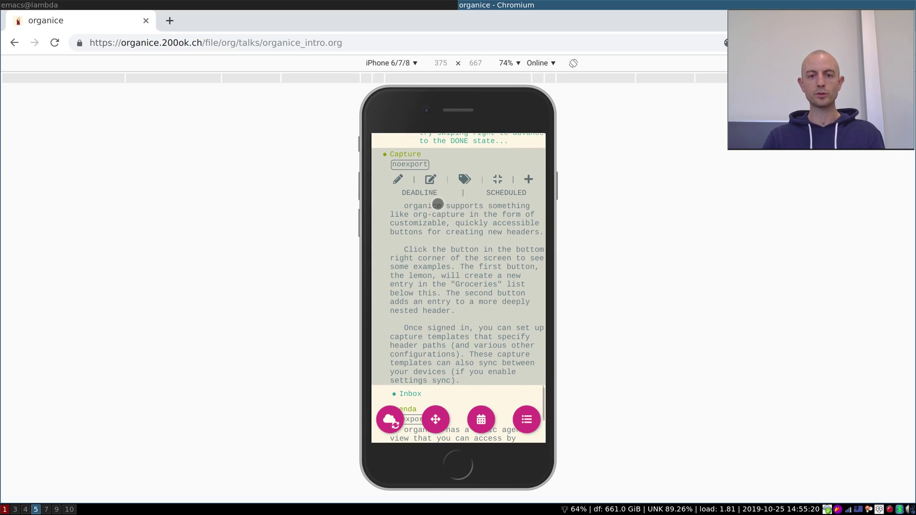
click(404, 395)
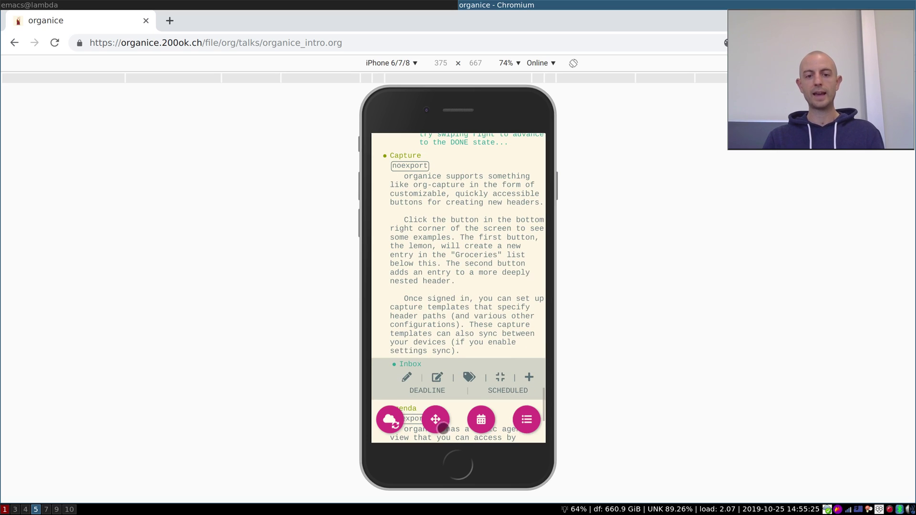
click(531, 420)
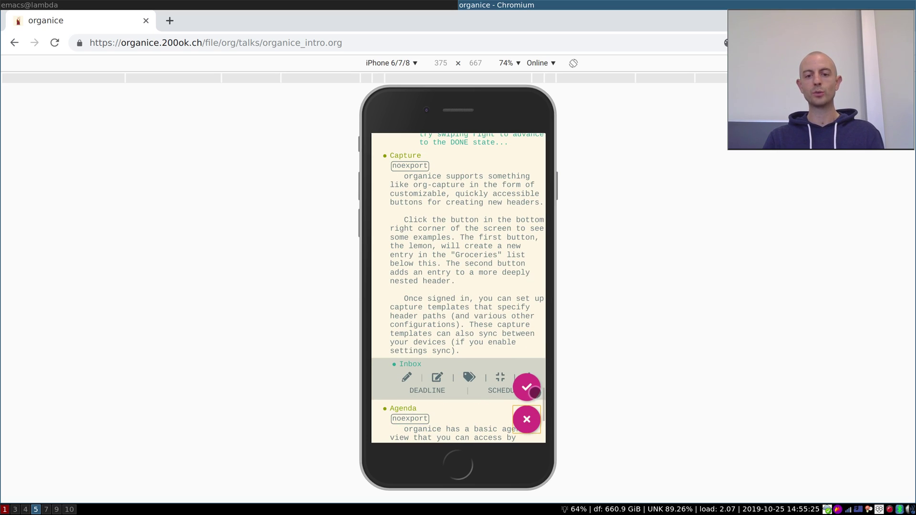
click(528, 390)
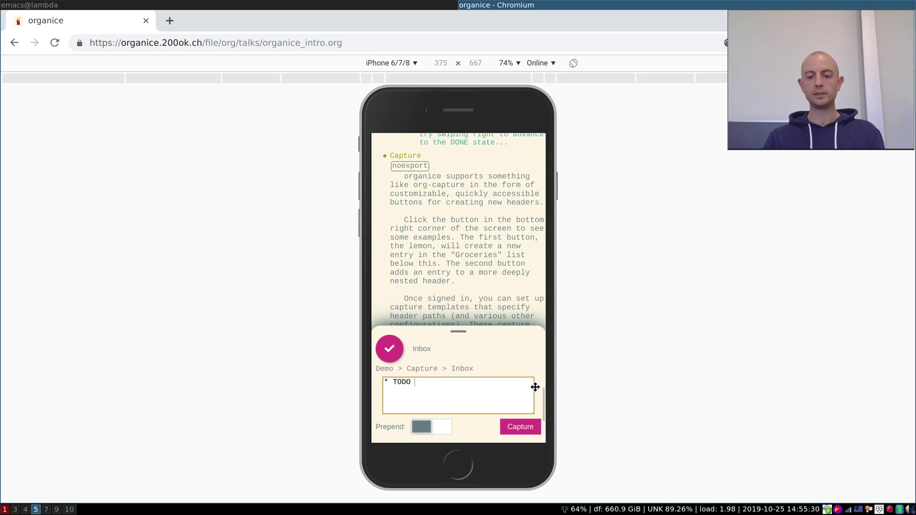
text(New c)
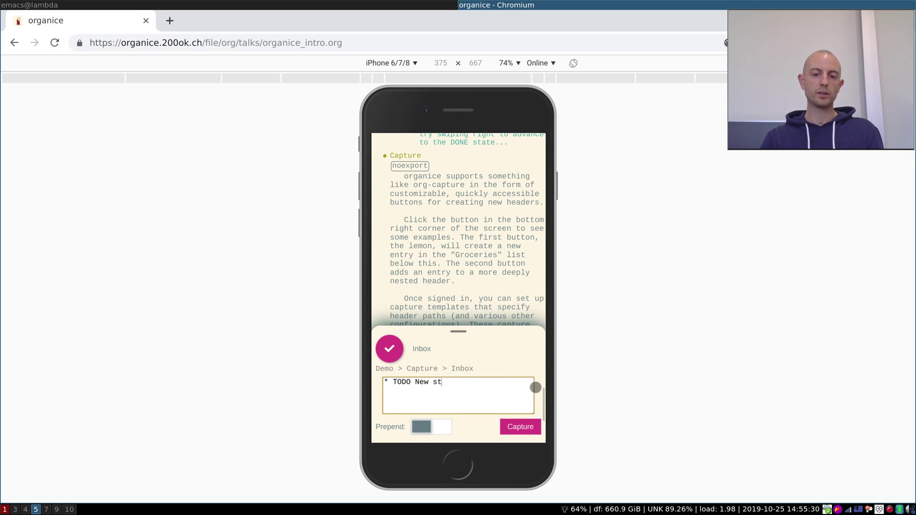
click(521, 427)
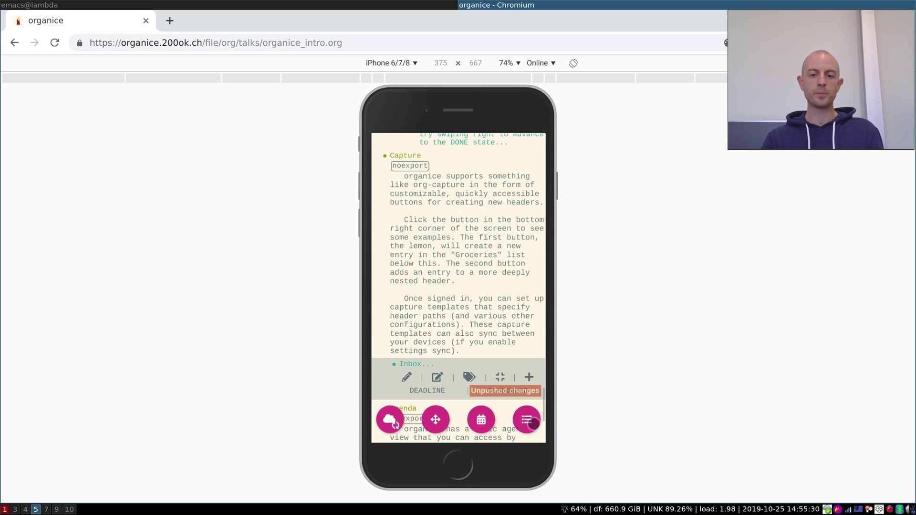
click(419, 294)
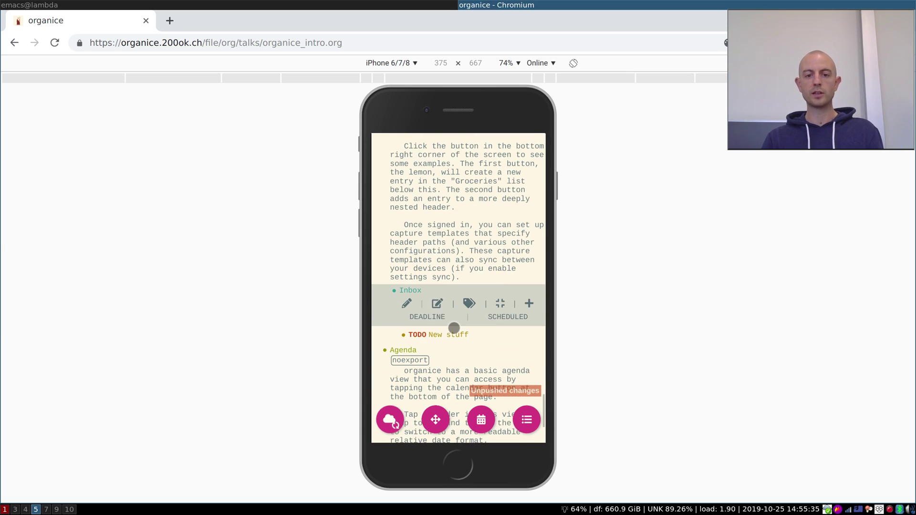
scroll(451, 325, down, 3)
click(412, 394)
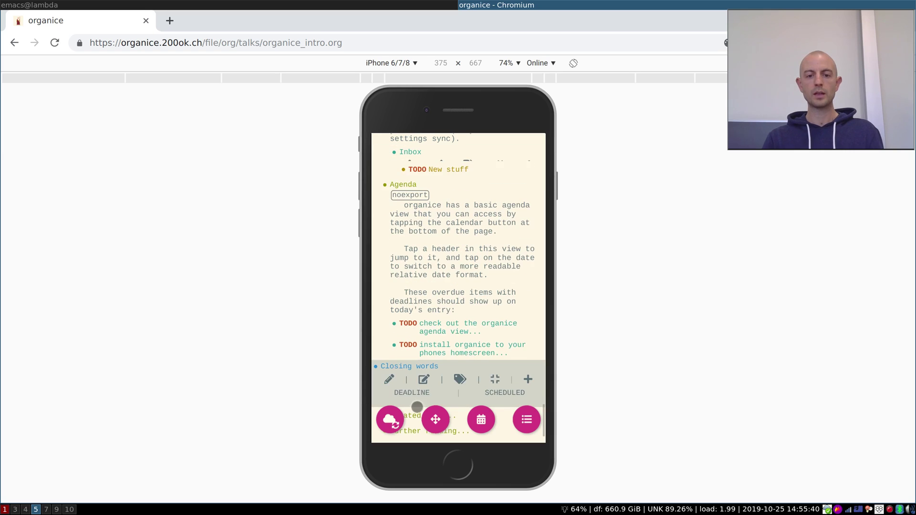
click(401, 366)
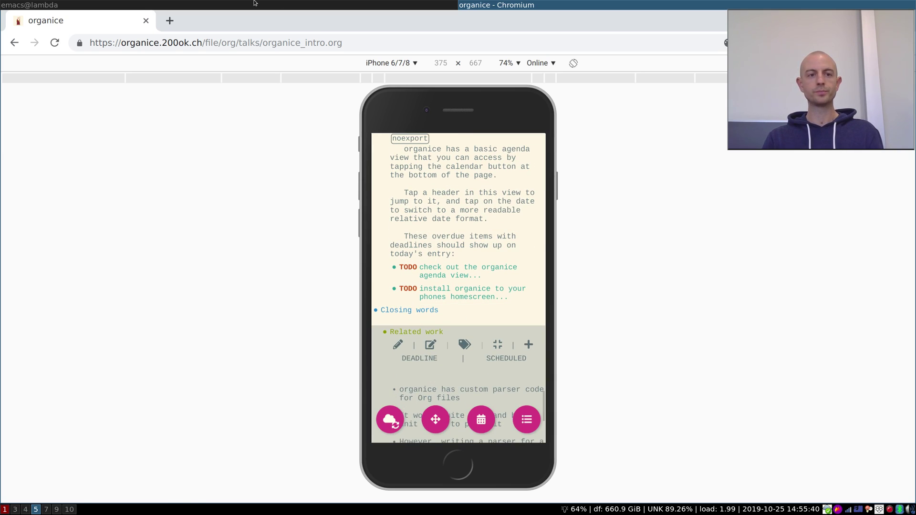
Open Magit status (C-x g) and expand the organice_intro.org diff full-frame.
key(super+Tab)
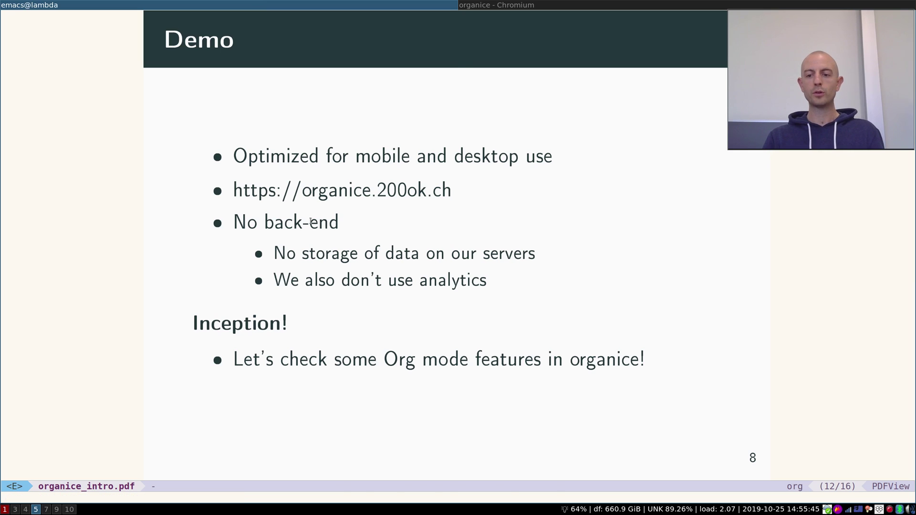
key(ctrl+x)
key(g)
key(p)
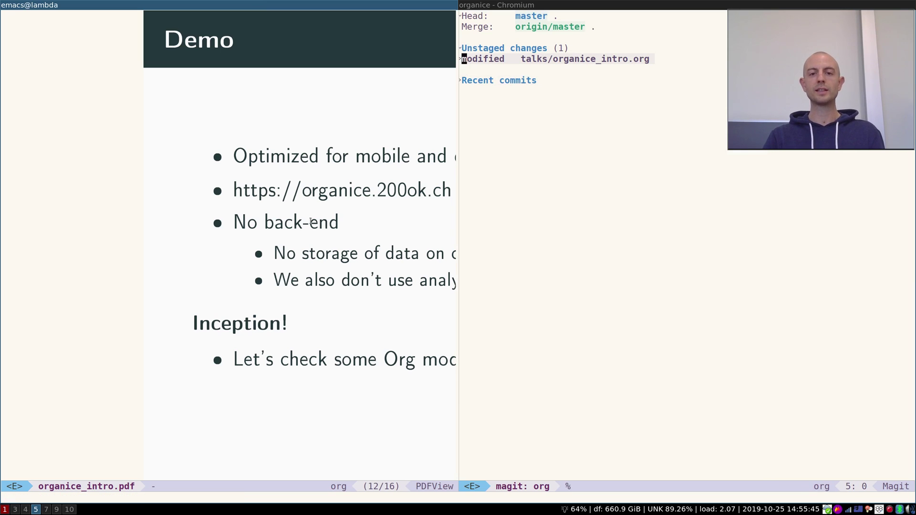
key(Tab)
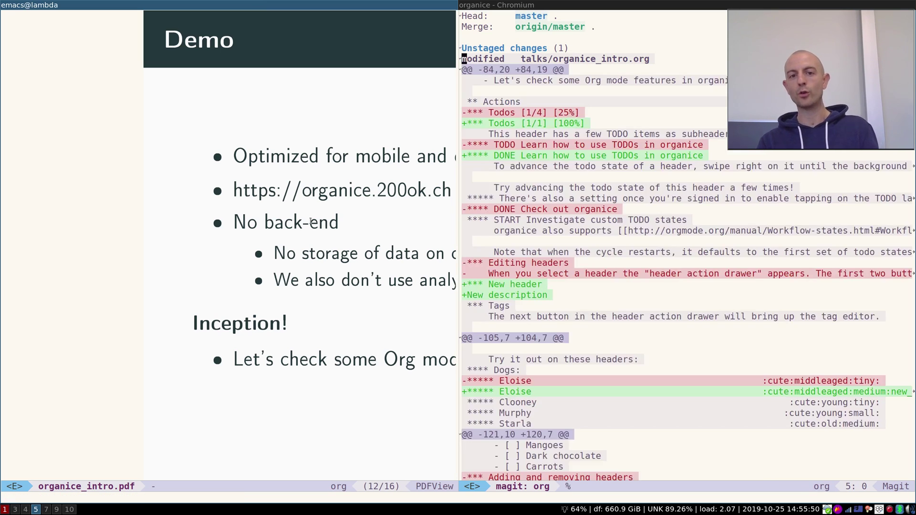
key(ctrl+x)
key(1)
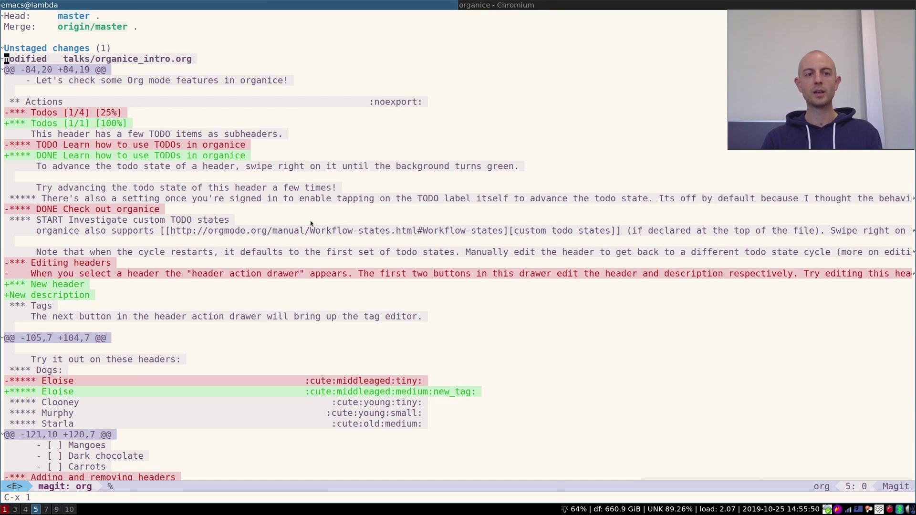
Review the Inbox, property and checkbox hunks of the diff, then return to the slides PDF.
key(ctrl+v)
key(ctrl+v)
key(ctrl+v)
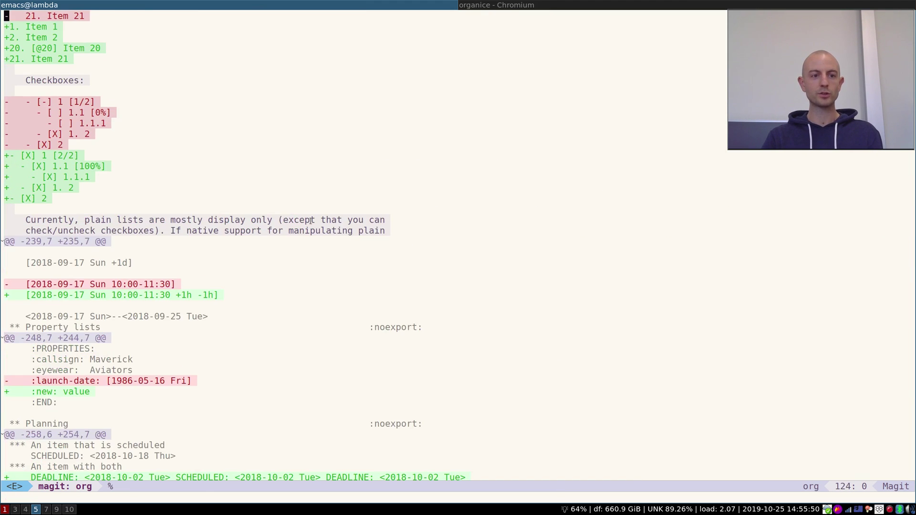
key(ctrl+v)
key(ctrl+l)
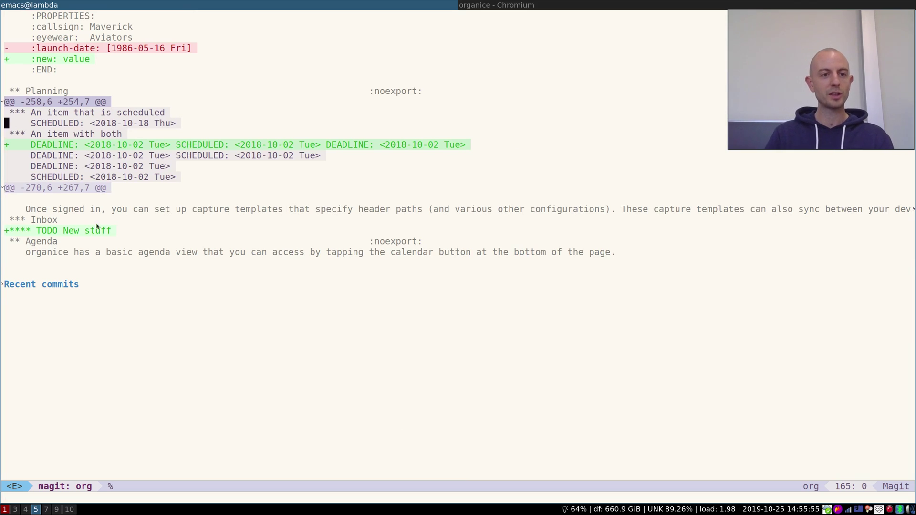
click(111, 220)
key(ctrl+space)
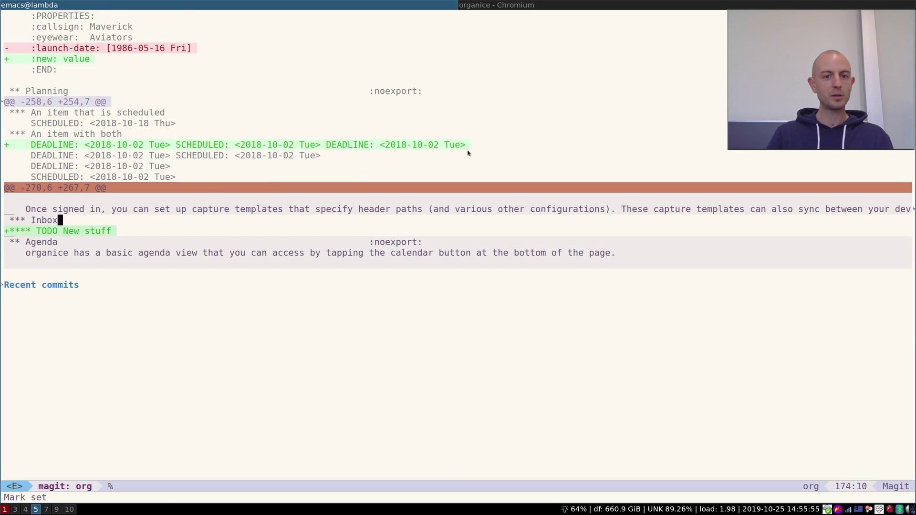
click(480, 133)
key(ctrl+l)
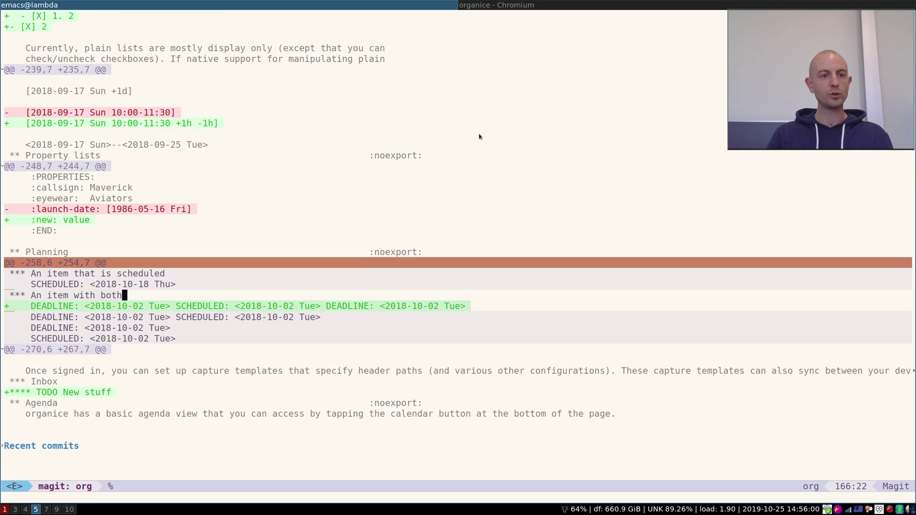
key(Up)
key(Up)
key(Up)
key(ctrl+space)
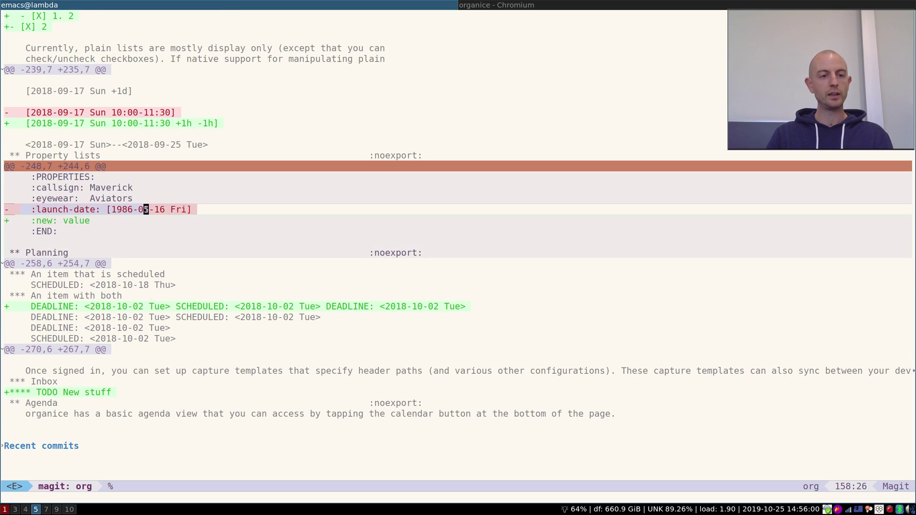
key(Home)
scroll(65, 220, up, 5)
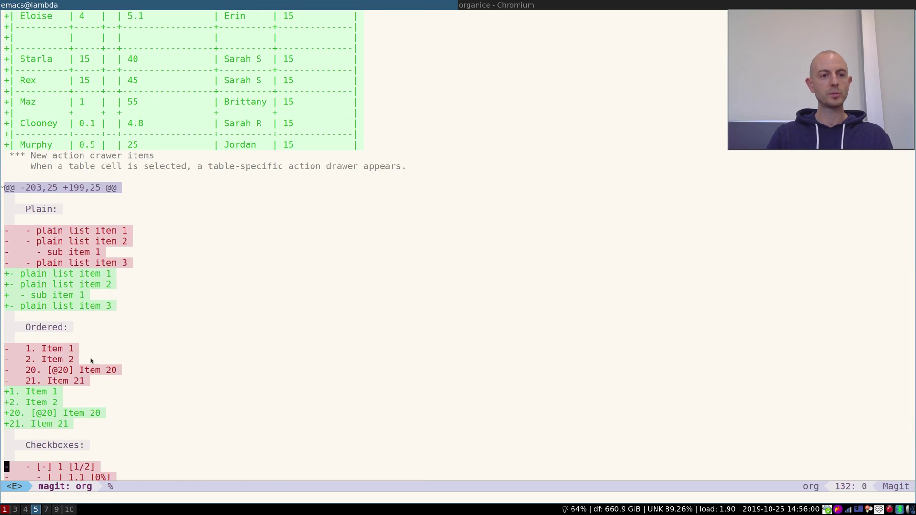
scroll(144, 414, down, 5)
click(117, 373)
click(130, 351)
scroll(140, 367, up, 3)
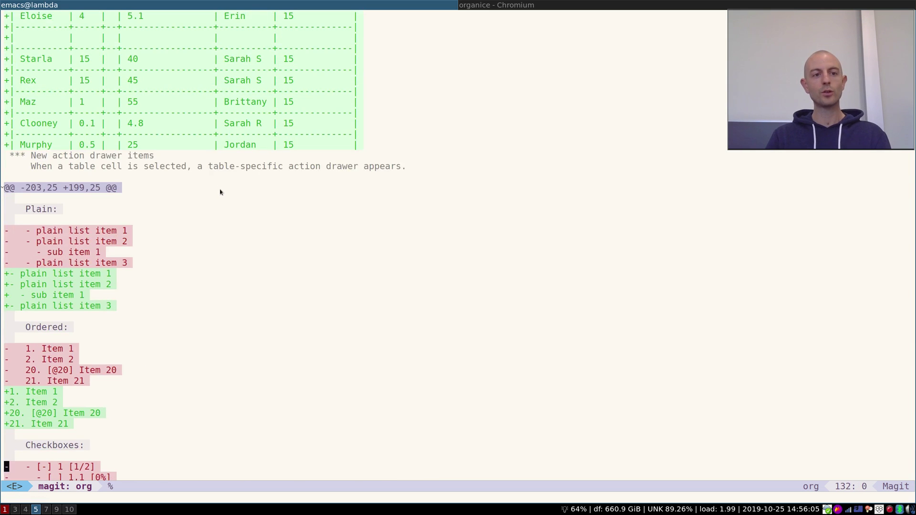
scroll(219, 188, up, 3)
scroll(219, 188, up, 5)
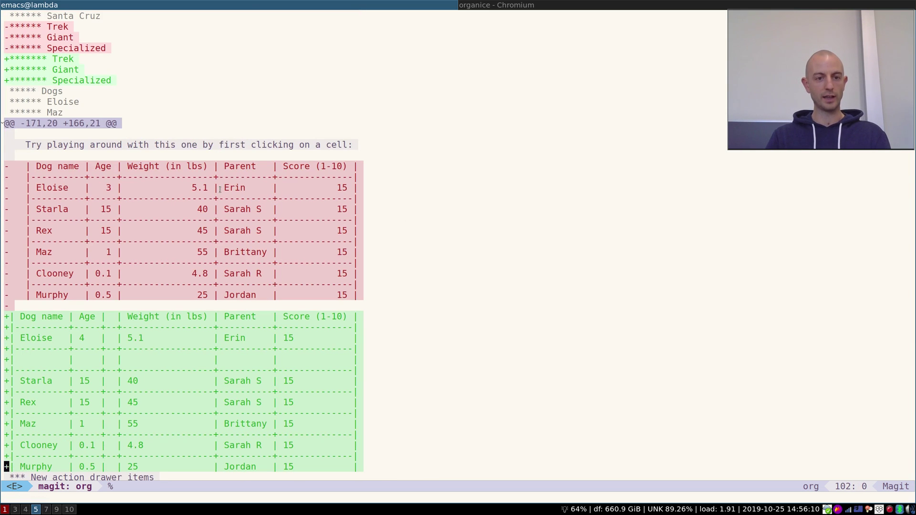
key(ctrl+x)
key(b)
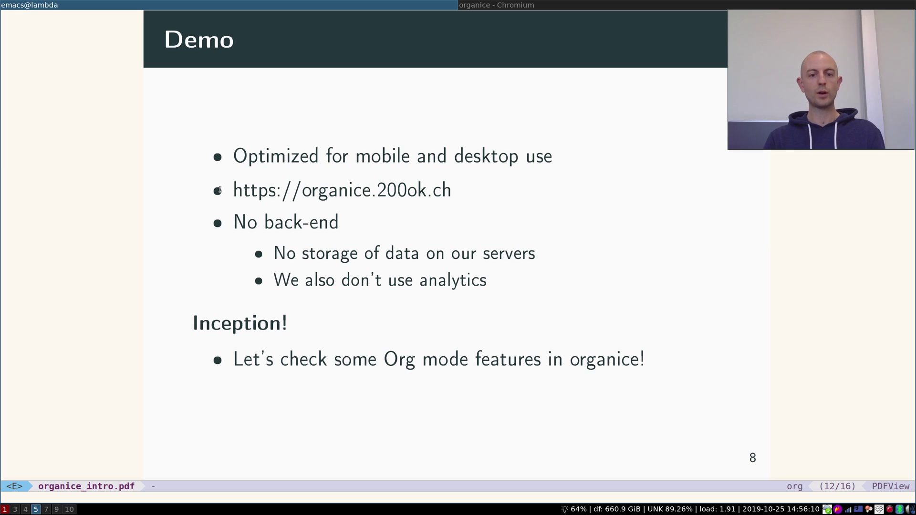
Advance past Closing words, Related work and Further reading to Talk tax, then open the github.com/200ok-ch/organice link.
key(Page_Down)
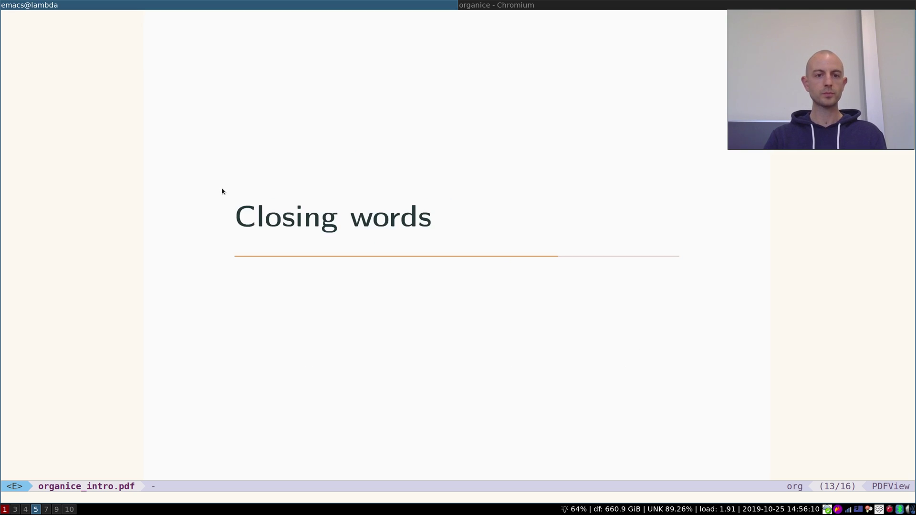
key(Page_Down)
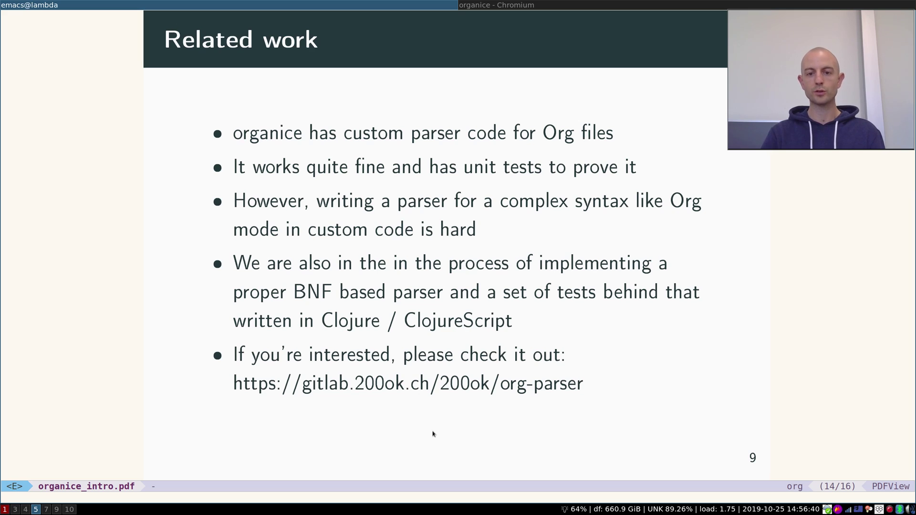
key(n)
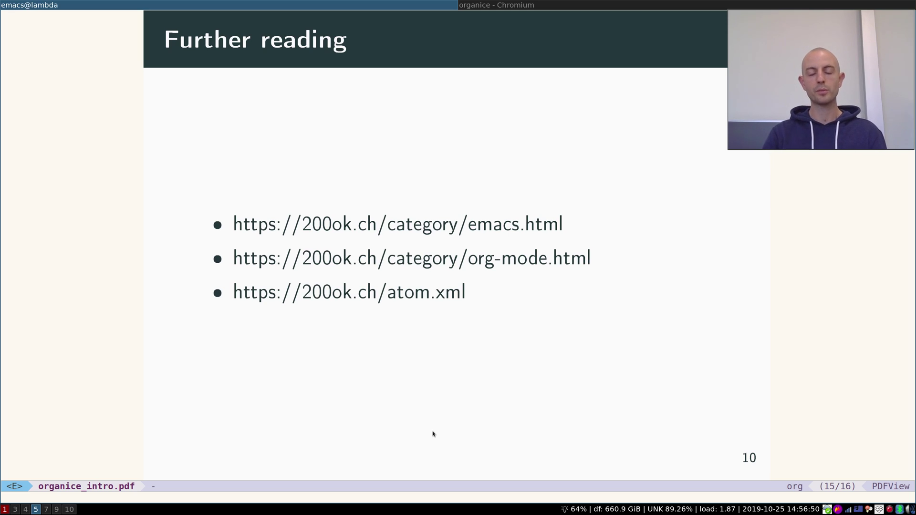
key(n)
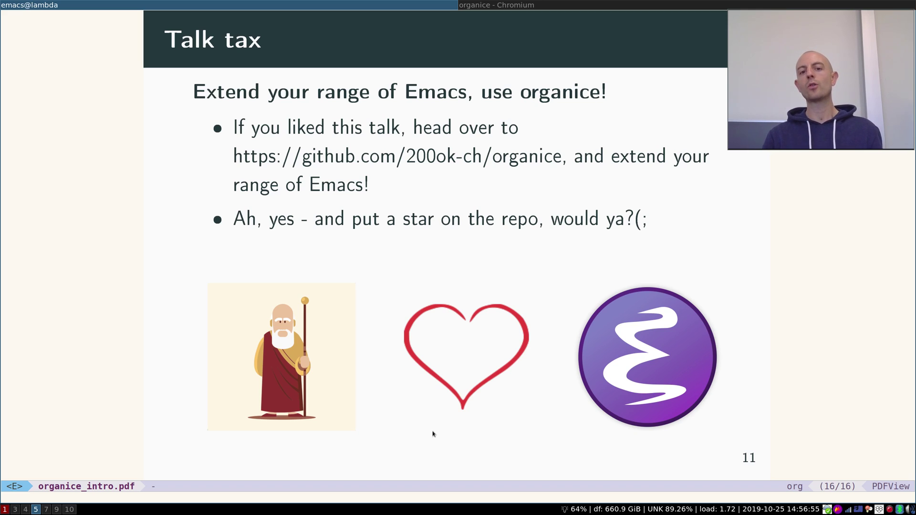
click(490, 154)
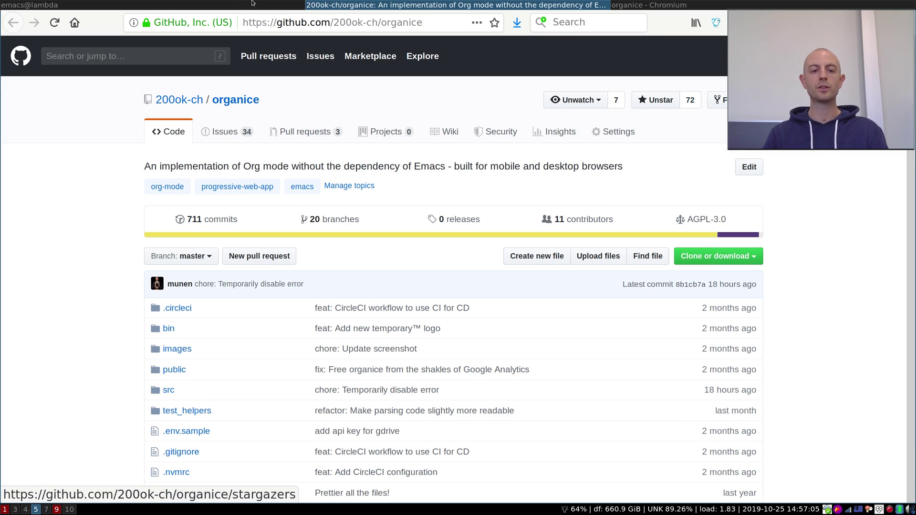
Bring the Emacs window with the Talk tax slide back to the front.
click(230, 3)
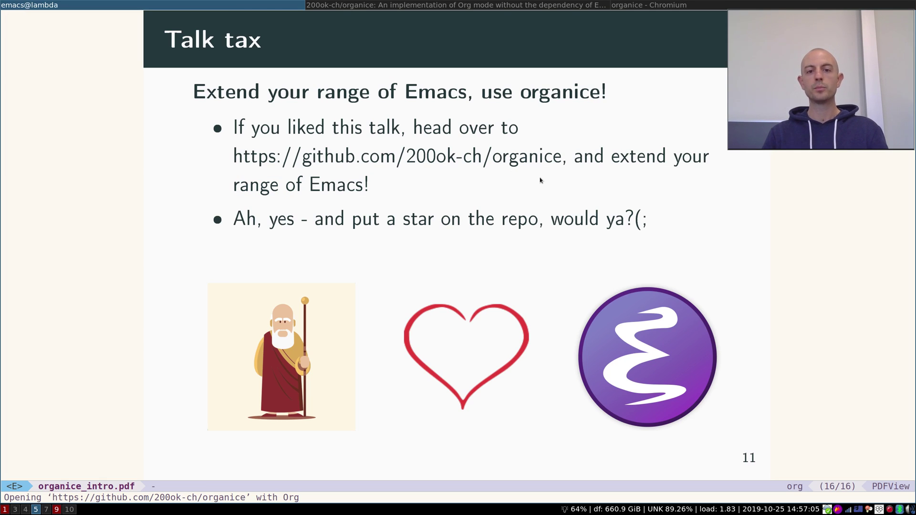